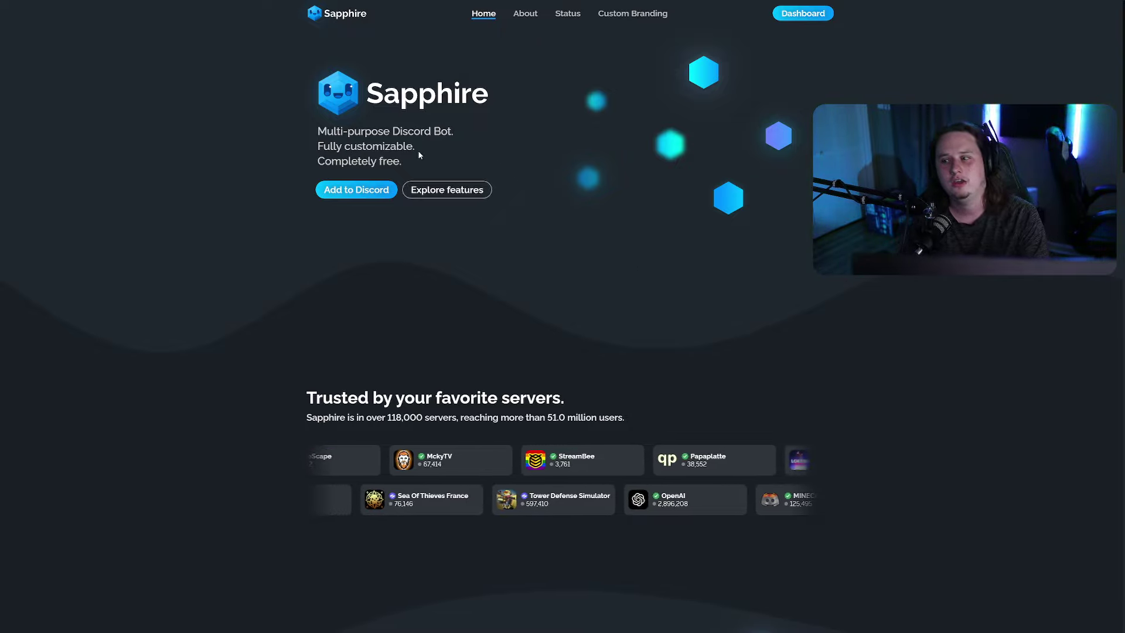
left_click_drag(419, 153, 316, 157)
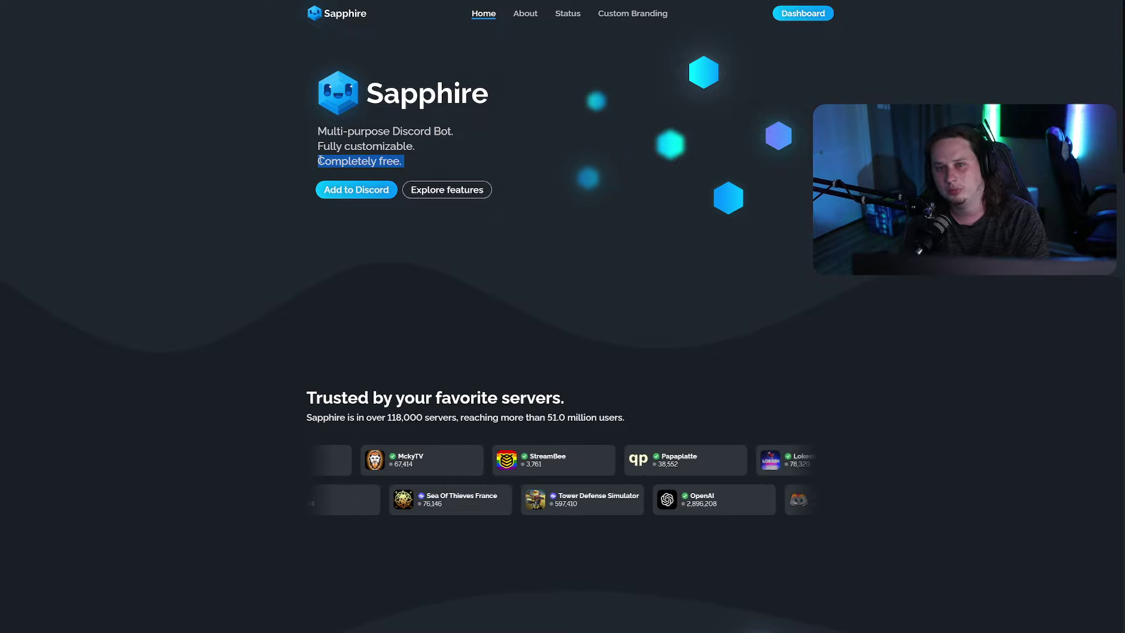
left_click_drag(410, 162, 300, 167)
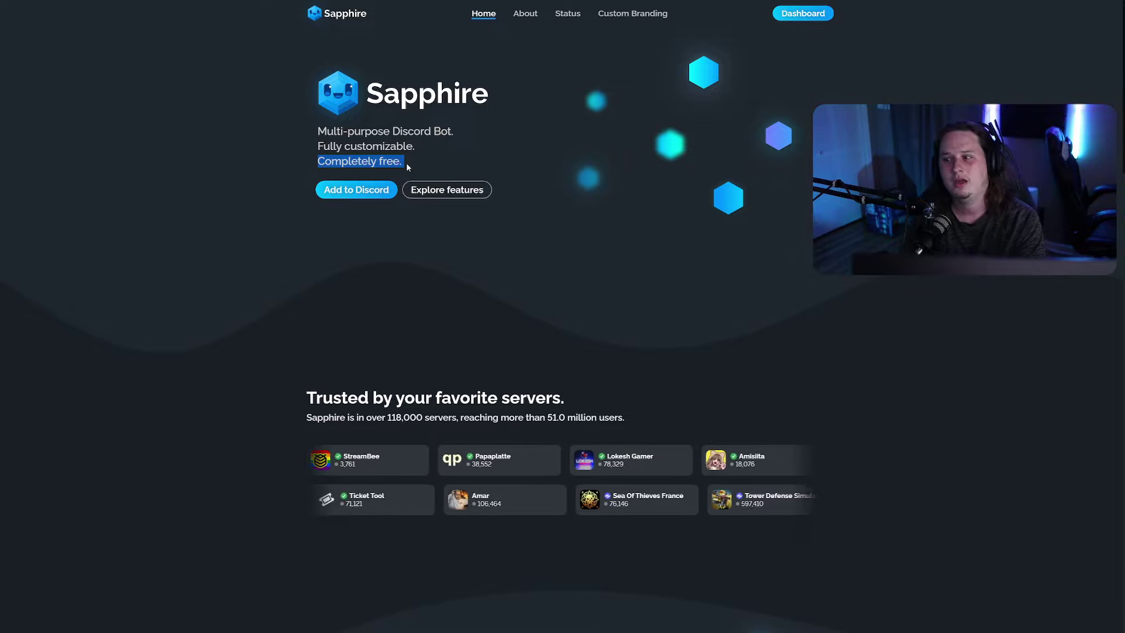
left_click_drag(402, 160, 321, 166)
Step: Open the Sapphire dashboard and choose the Hangout server to manage
left_click(772, 41)
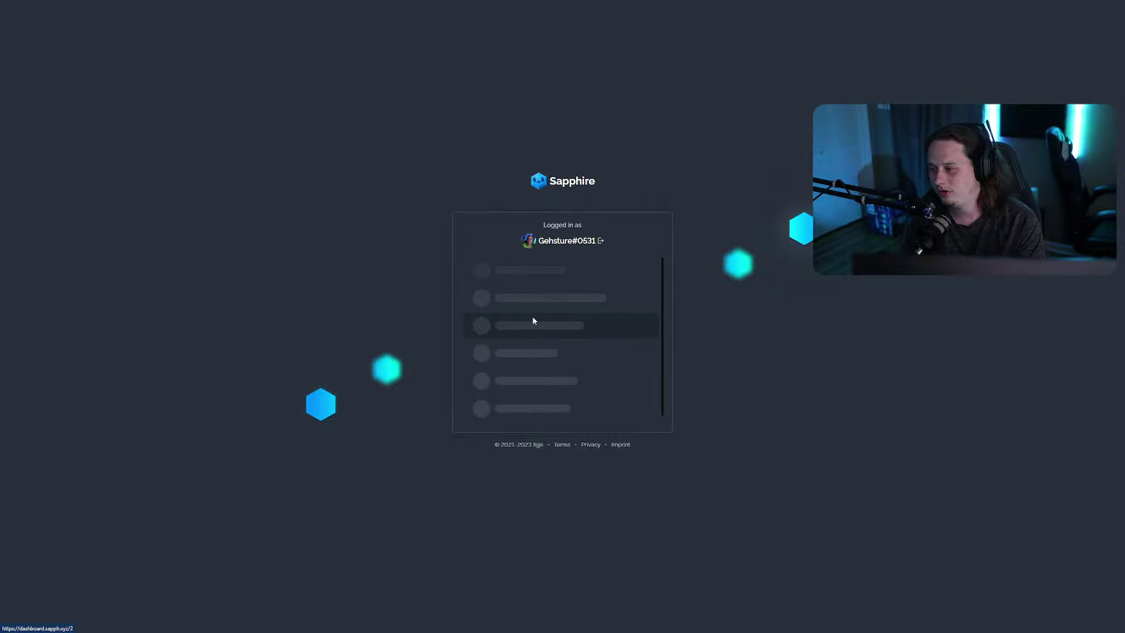
left_click(549, 297)
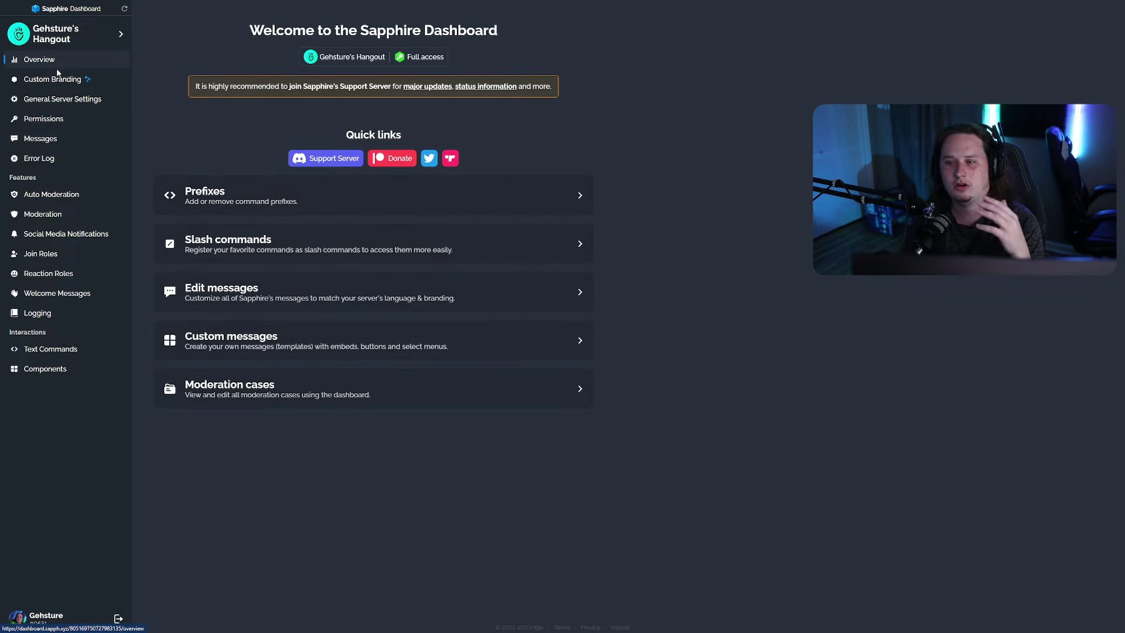
Step: Look through the custom branding, general server, moderation, social media notification, reaction role and welcome message settings
left_click(68, 82)
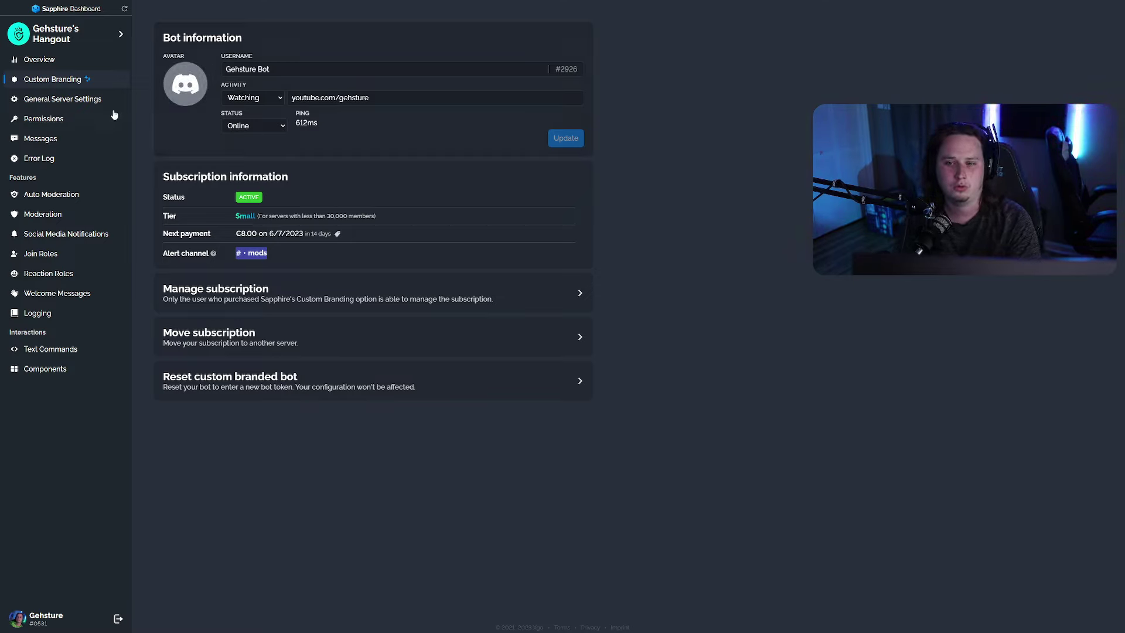
left_click(59, 101)
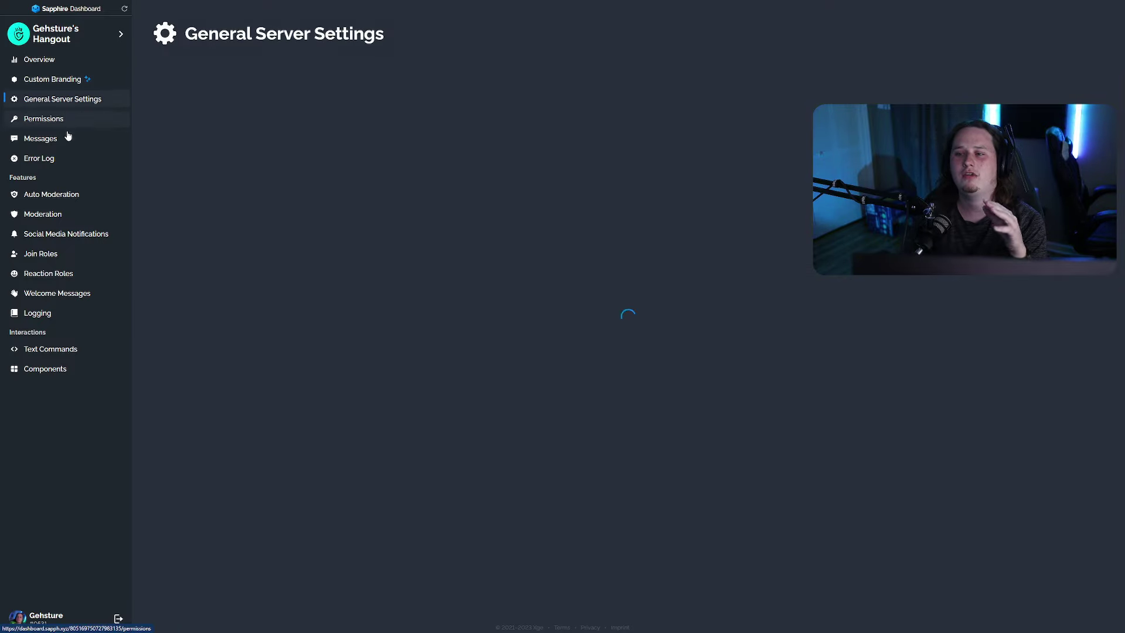
left_click(65, 215)
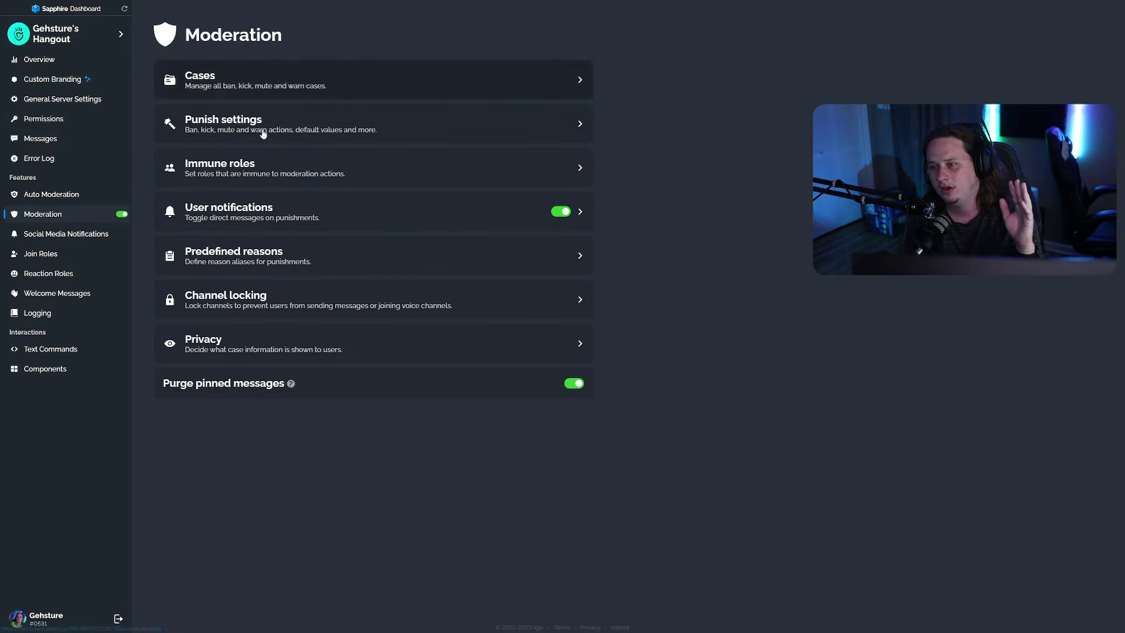
left_click(67, 257)
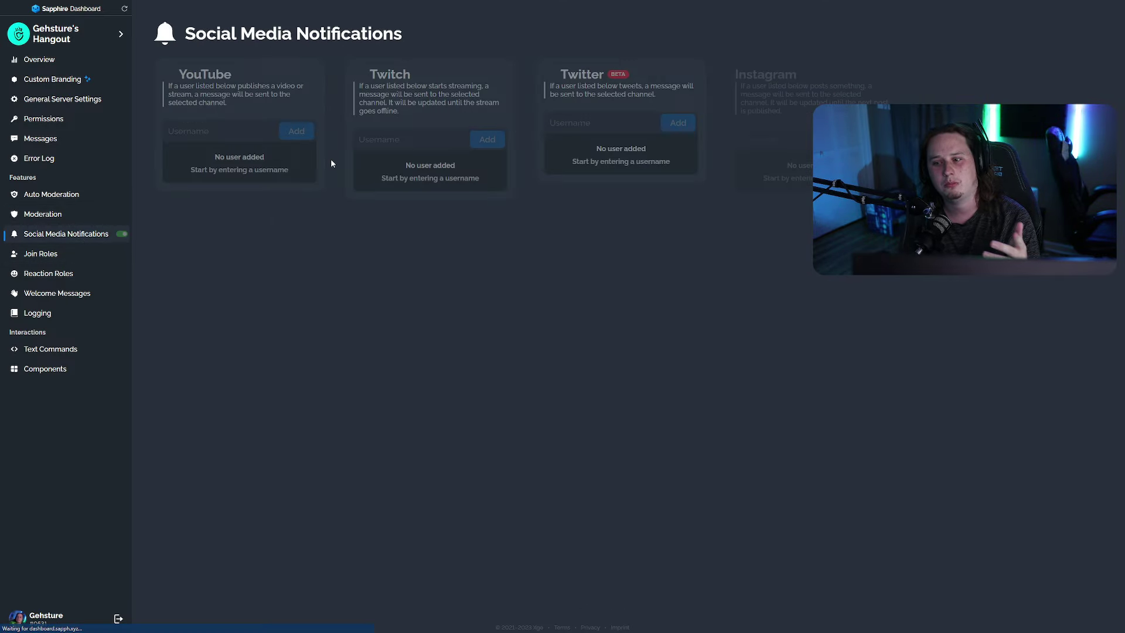
left_click(69, 274)
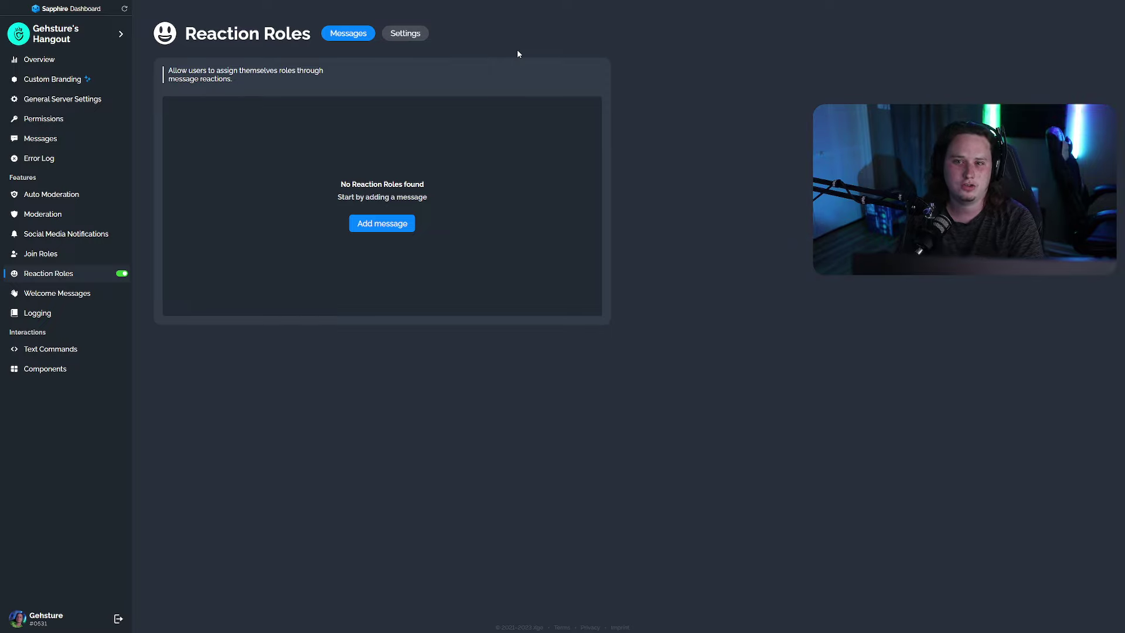
left_click(57, 293)
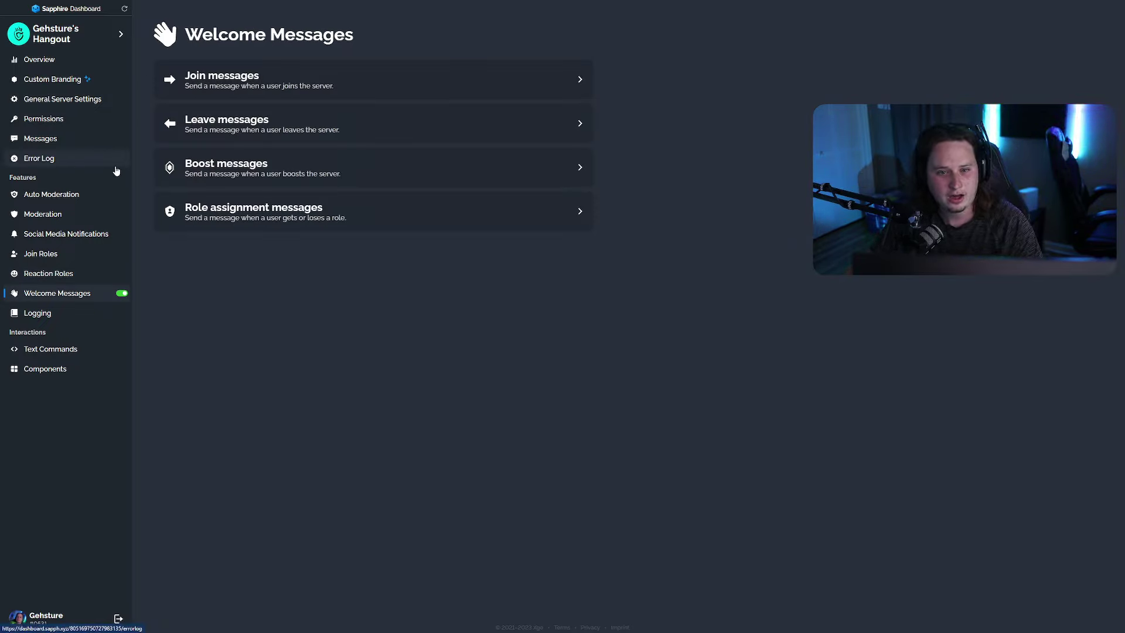
Step: Go to the message settings, preview an existing message template and close it
left_click(70, 141)
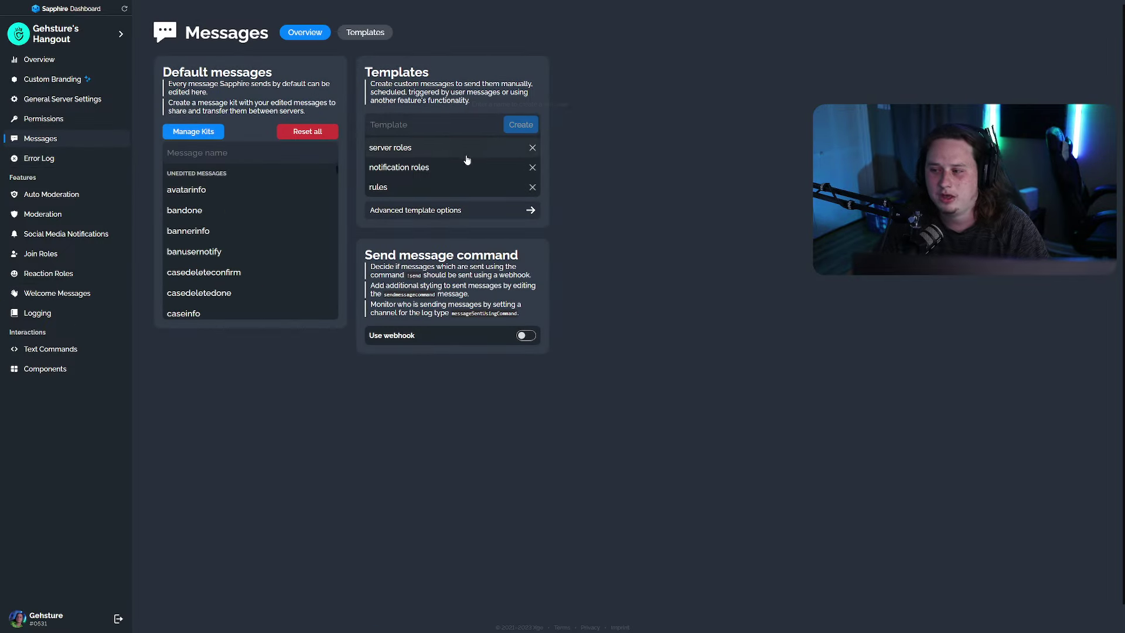
left_click(437, 124)
key("Return")
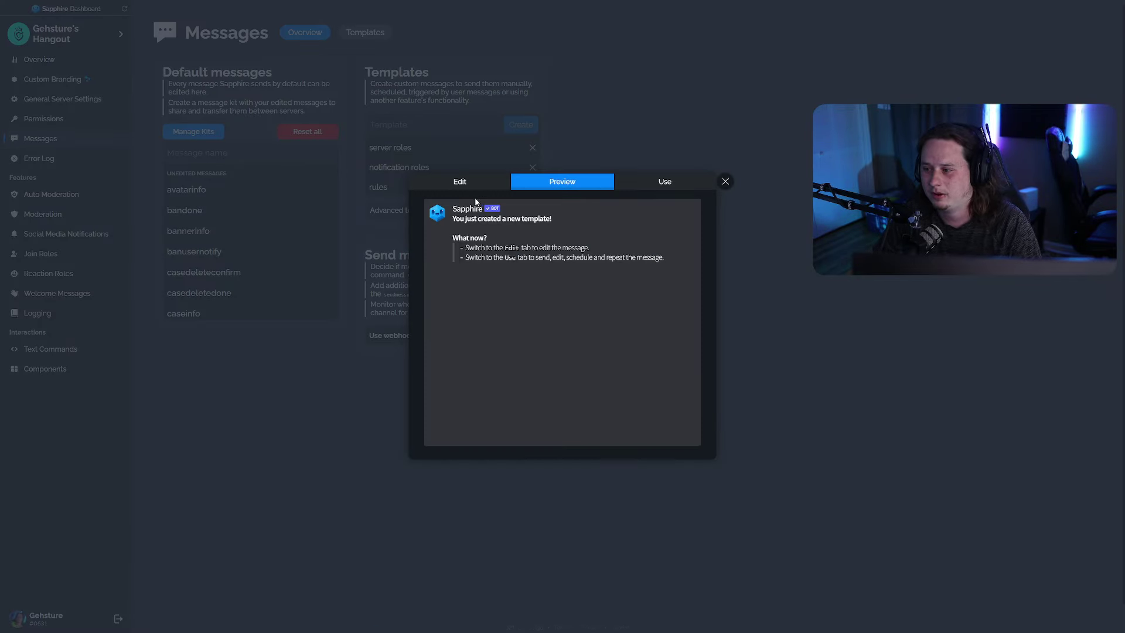
left_click(250, 211)
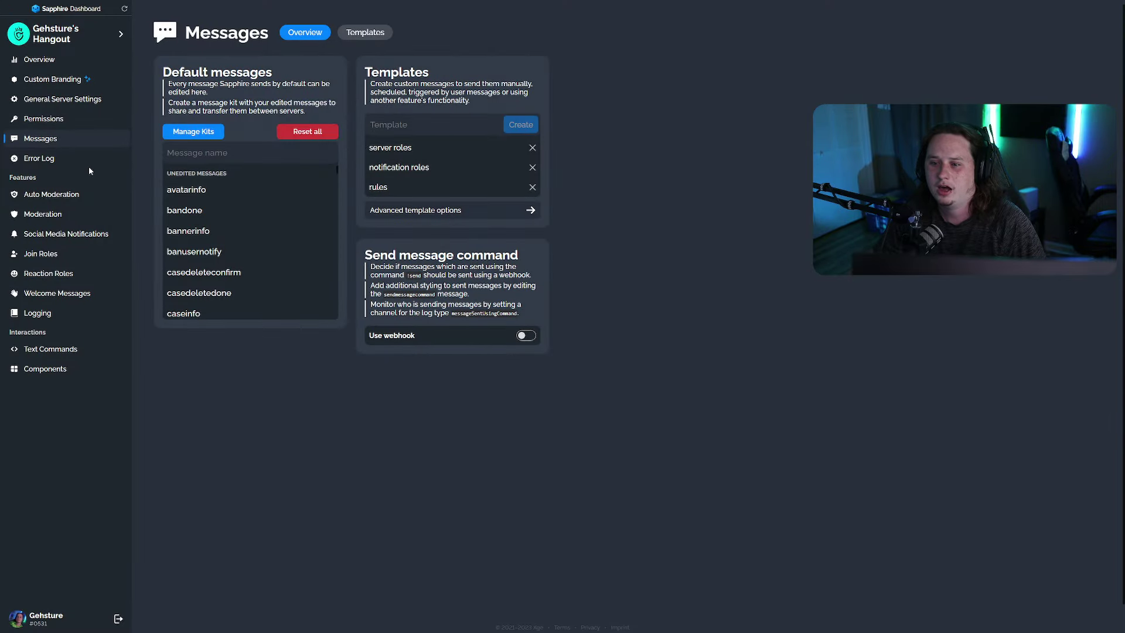
Step: Review the auto moderation, moderation, social media notification and welcome message options
left_click(70, 197)
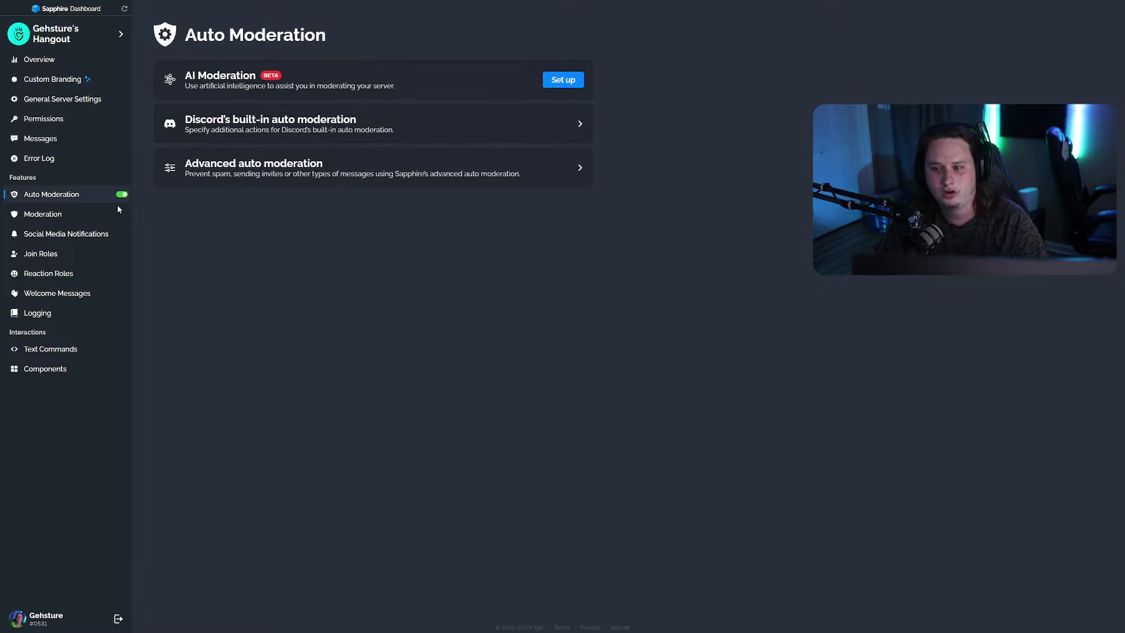
left_click(79, 217)
left_click(82, 232)
left_click(43, 214)
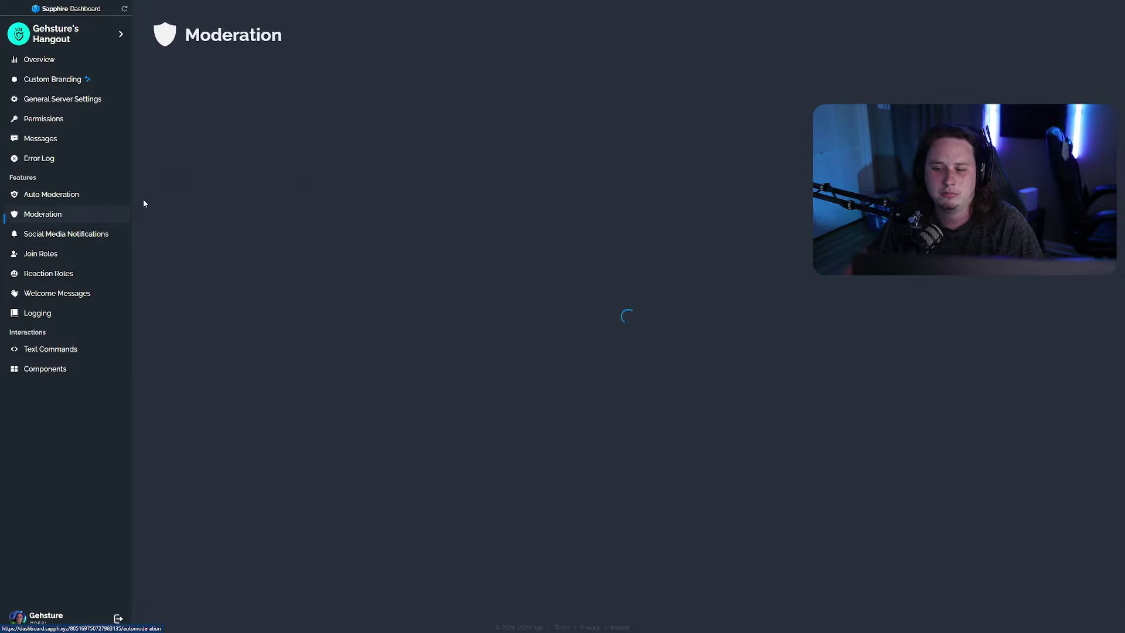
left_click(66, 233)
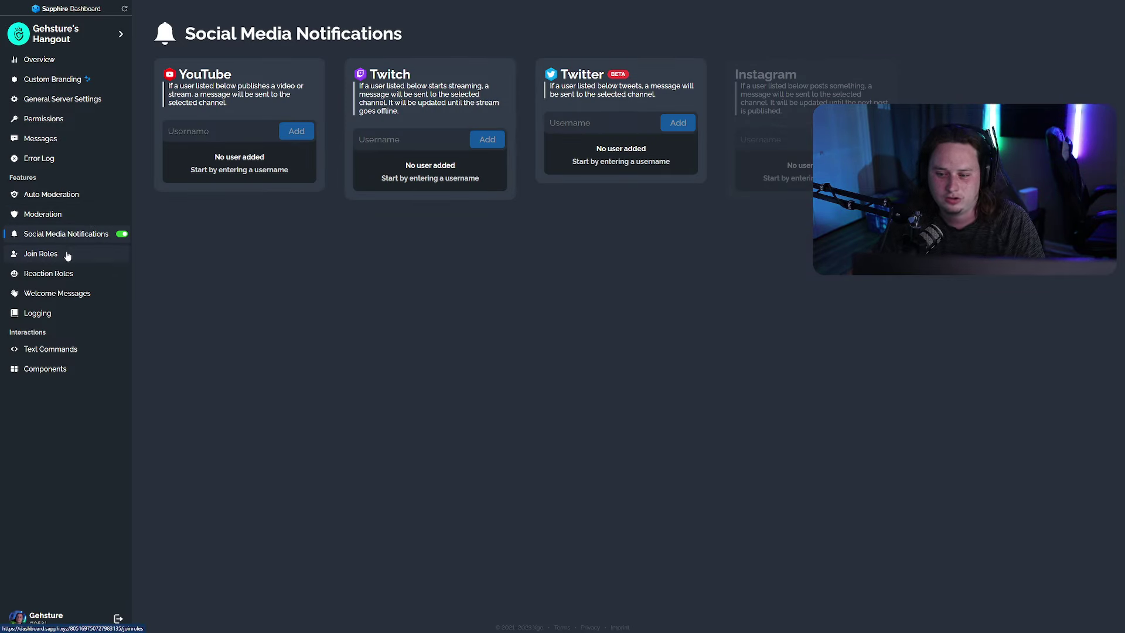
left_click(68, 294)
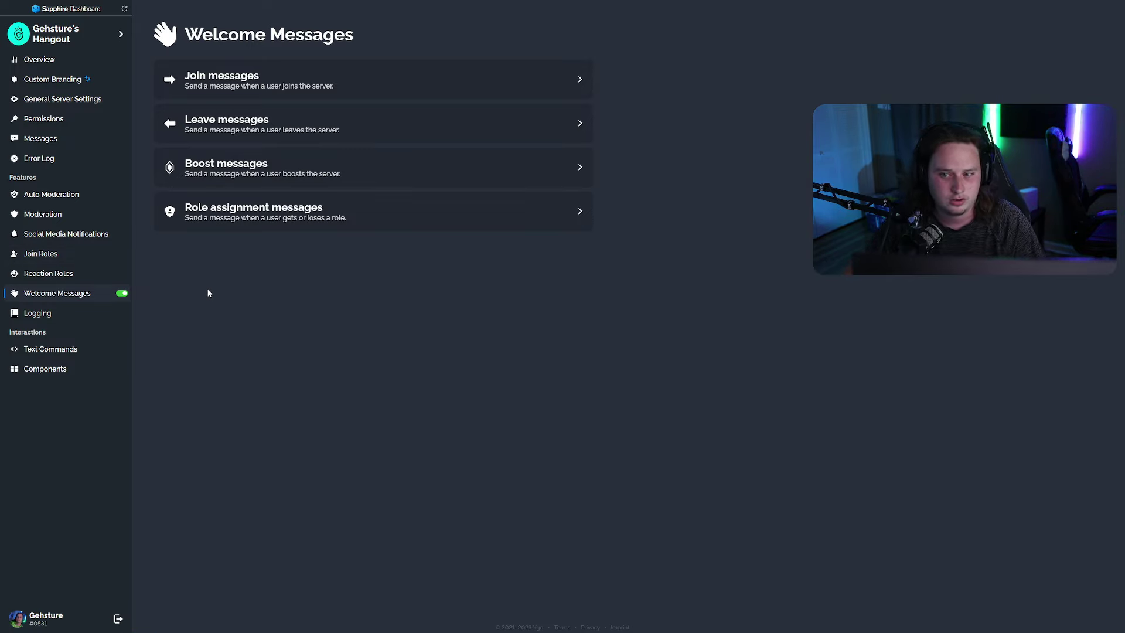
Step: Return to the message settings, view the editor of the server roles template and close it
left_click(40, 138)
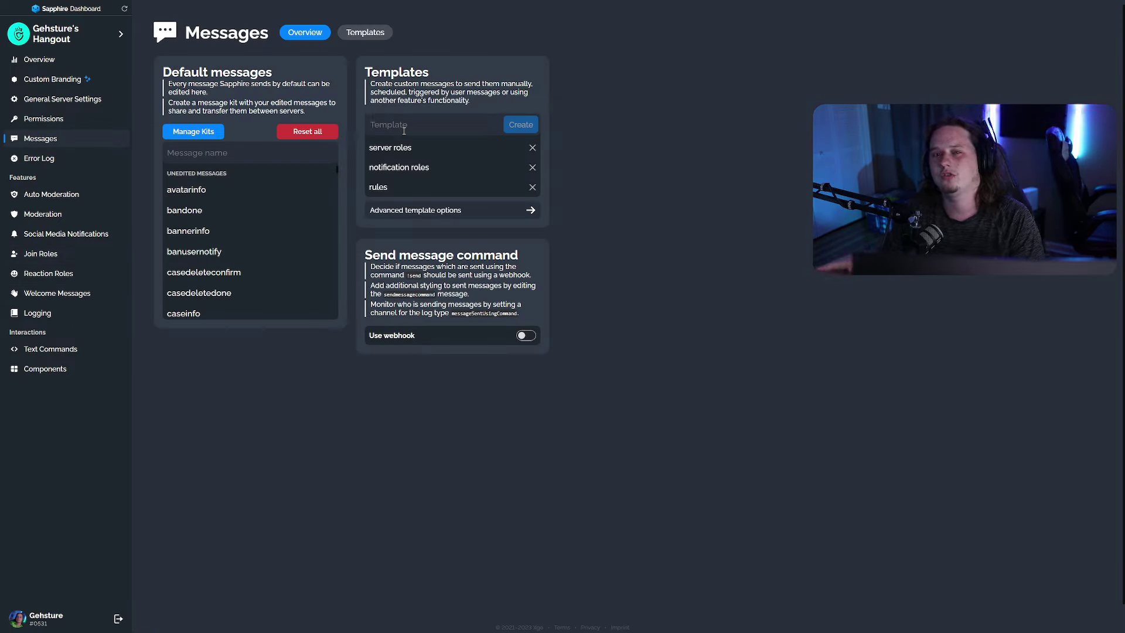
left_click(404, 130)
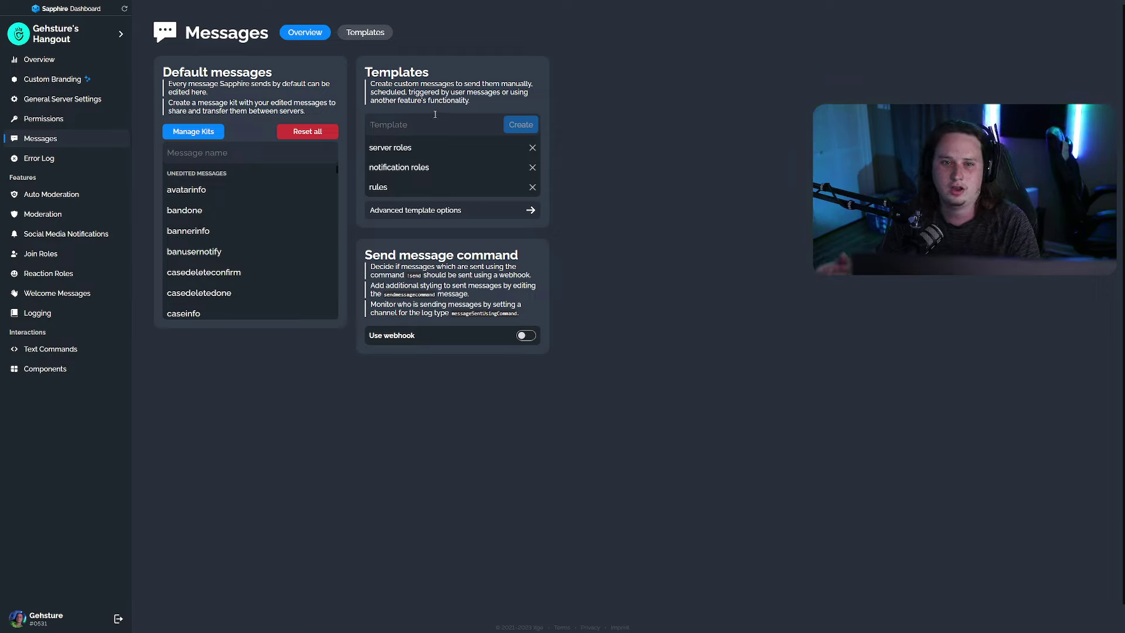
left_click(419, 148)
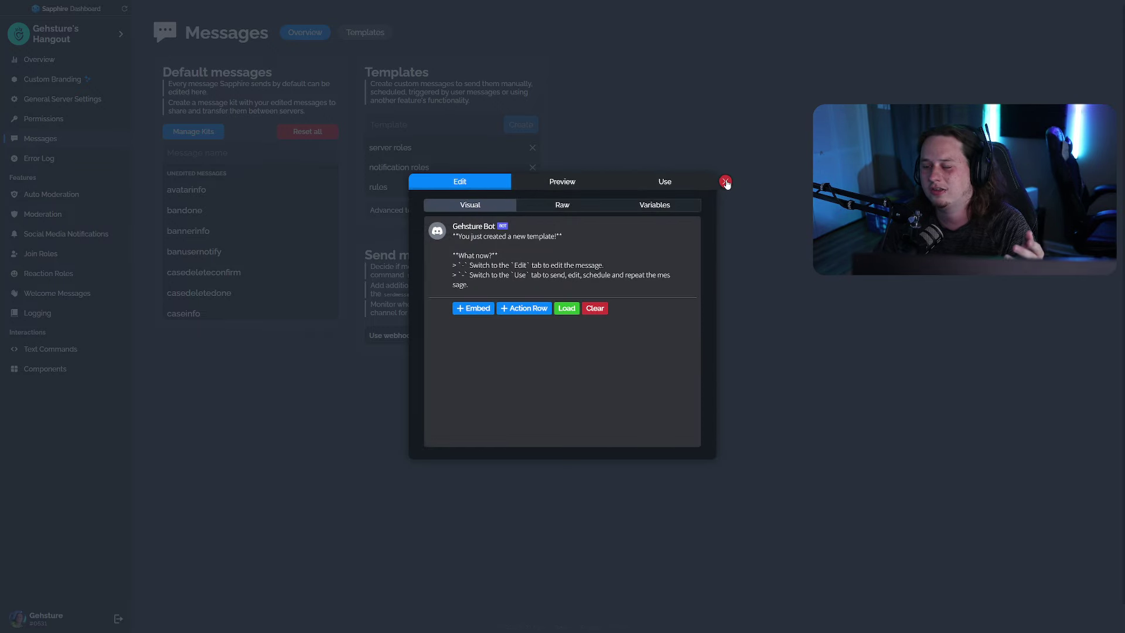
left_click(726, 183)
left_click(438, 128)
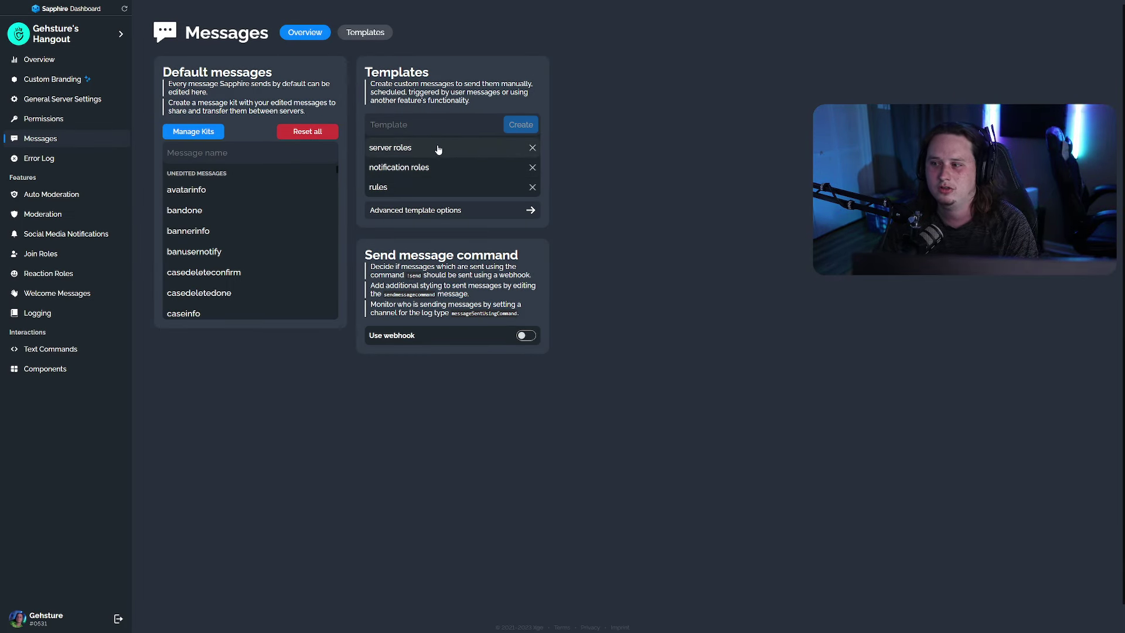
Step: Clear the message text of the server roles template and add an empty embed to it
left_click(438, 150)
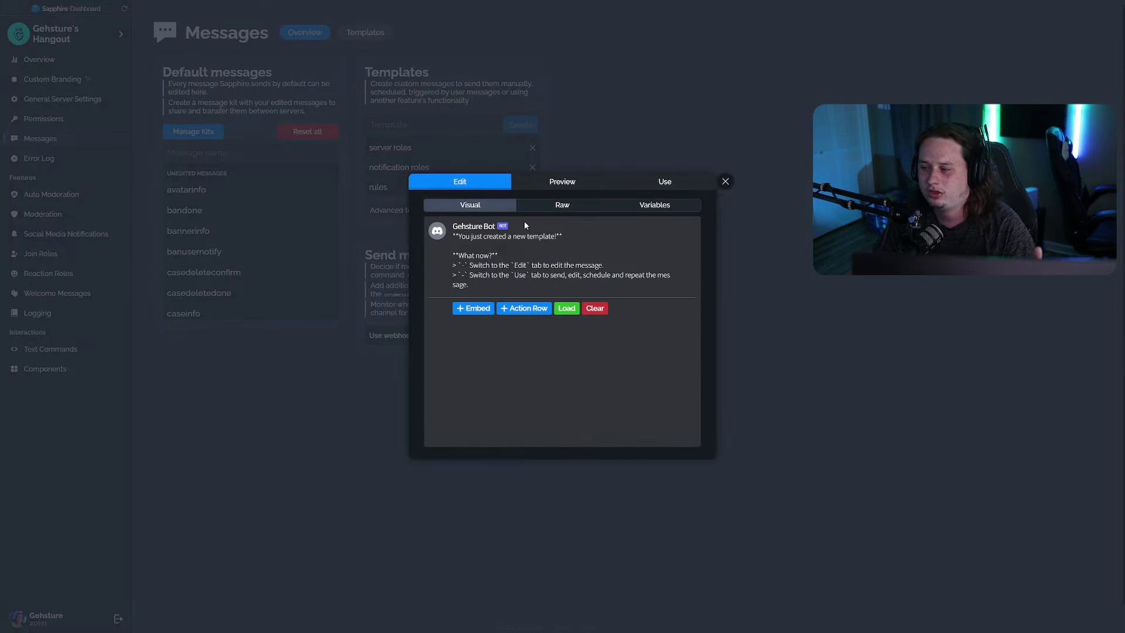
left_click(518, 183)
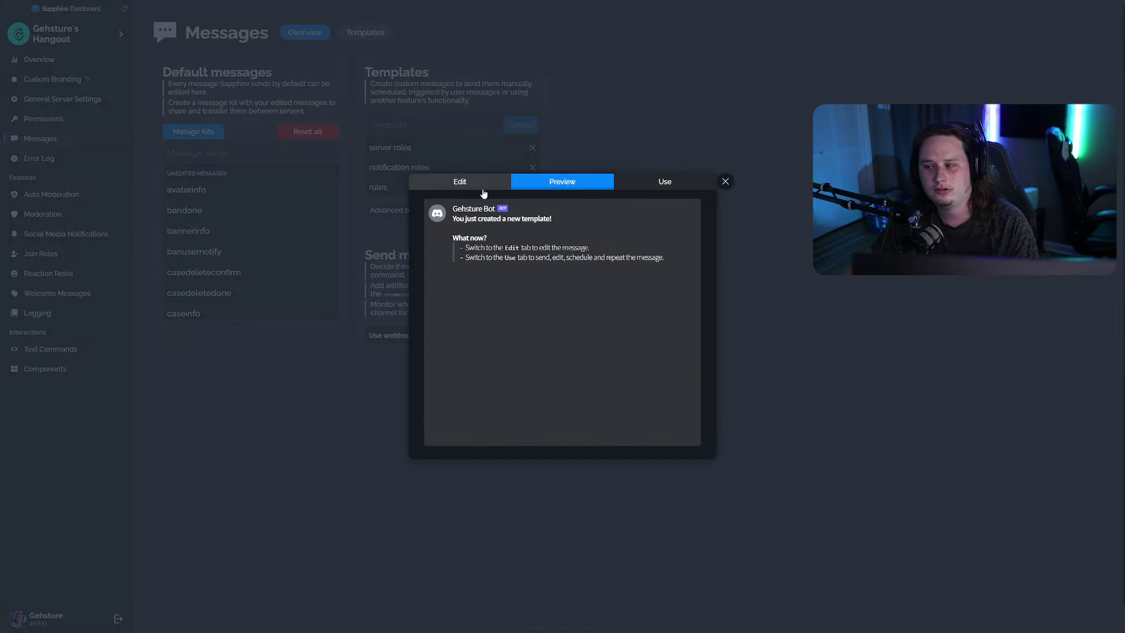
left_click(483, 192)
key("ctrl+a")
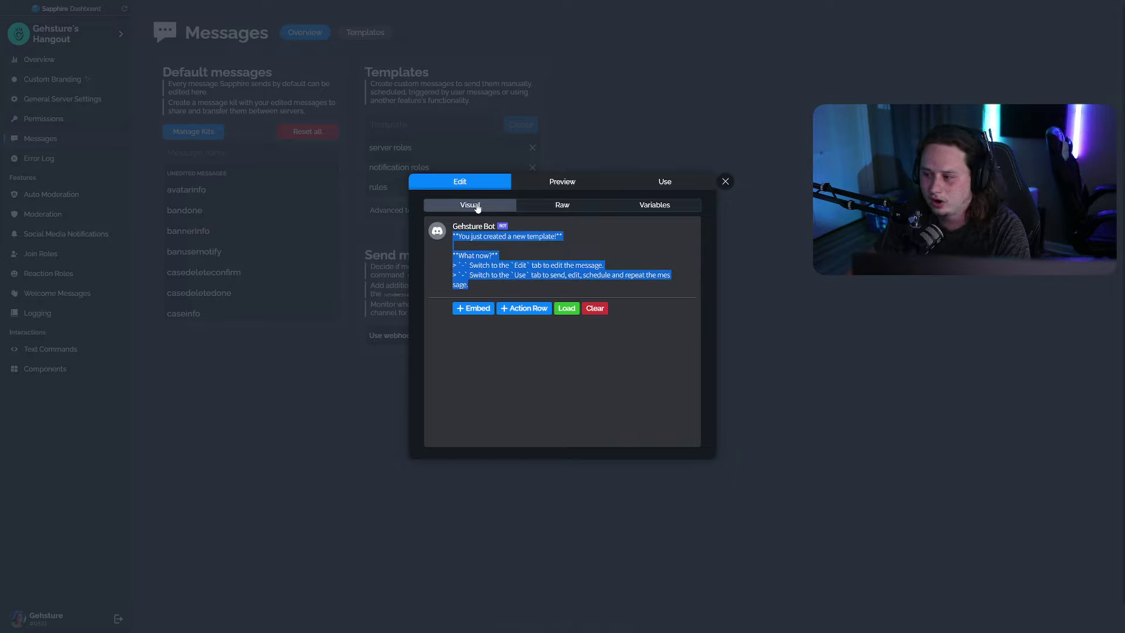
key("BackSpace")
left_click(480, 263)
left_click(483, 270)
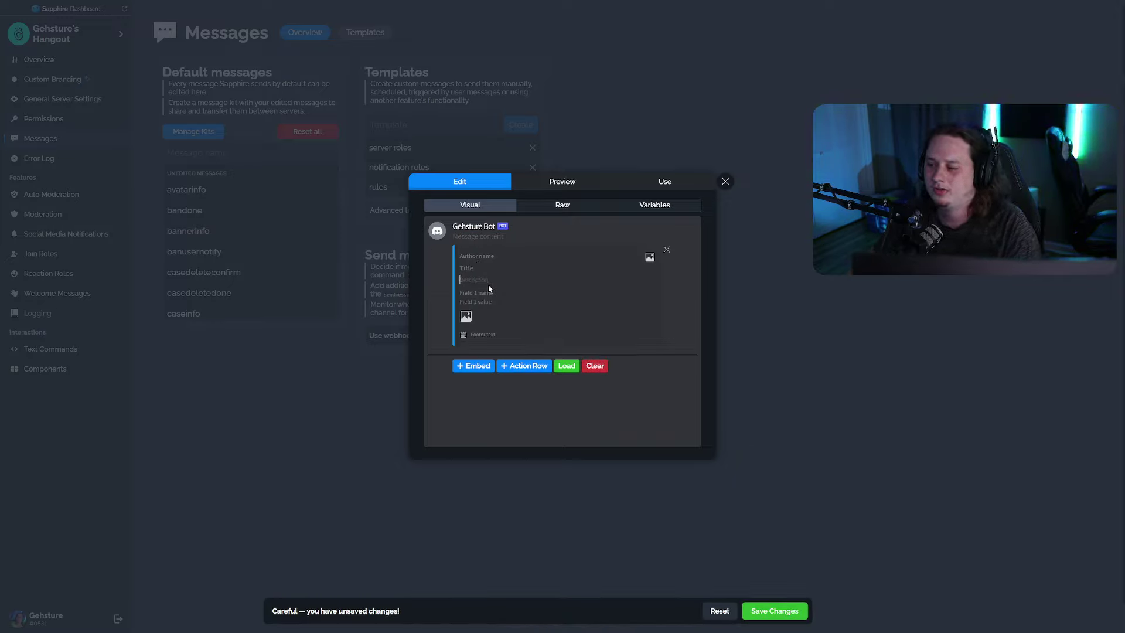
Step: Examine the thumbnail and image link options of the new embed
left_click(648, 259)
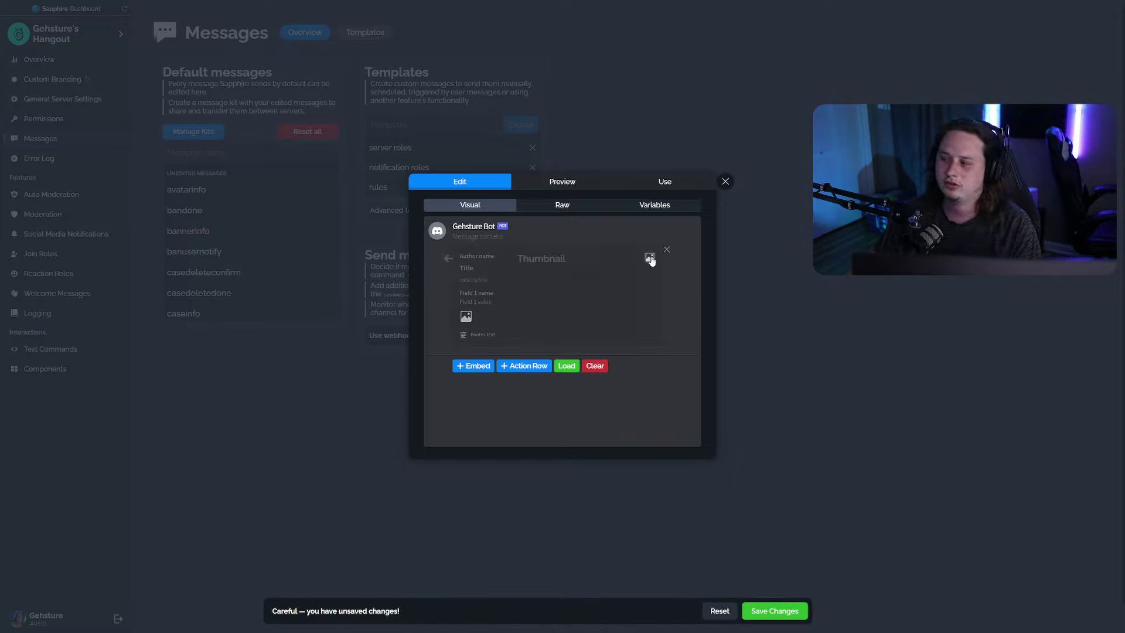
left_click(481, 306)
left_click(466, 316)
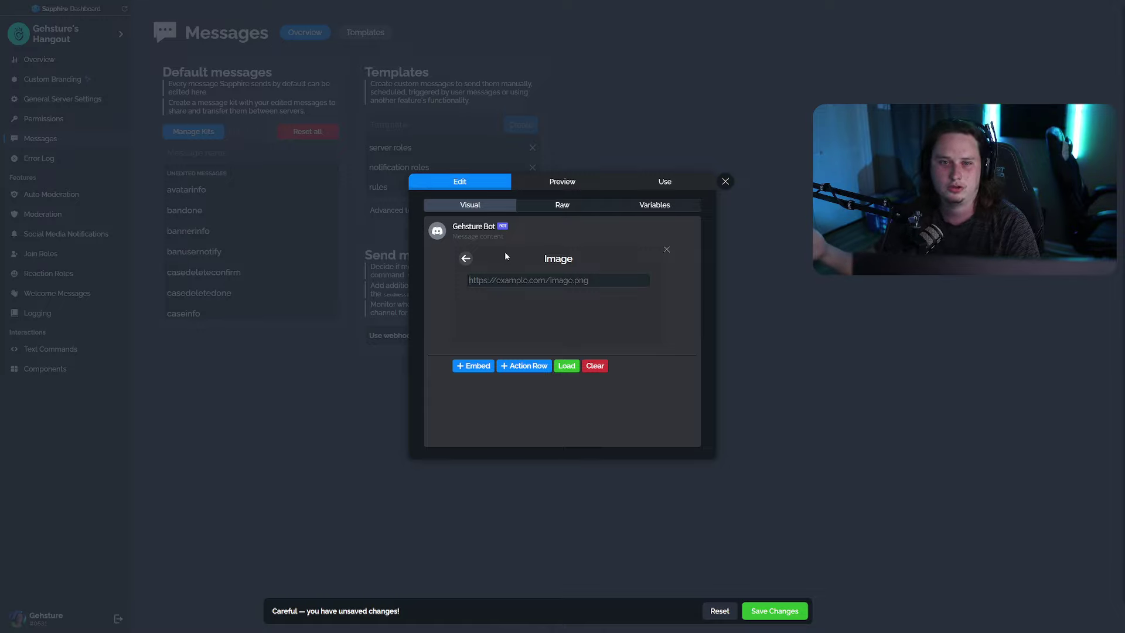
left_click(546, 279)
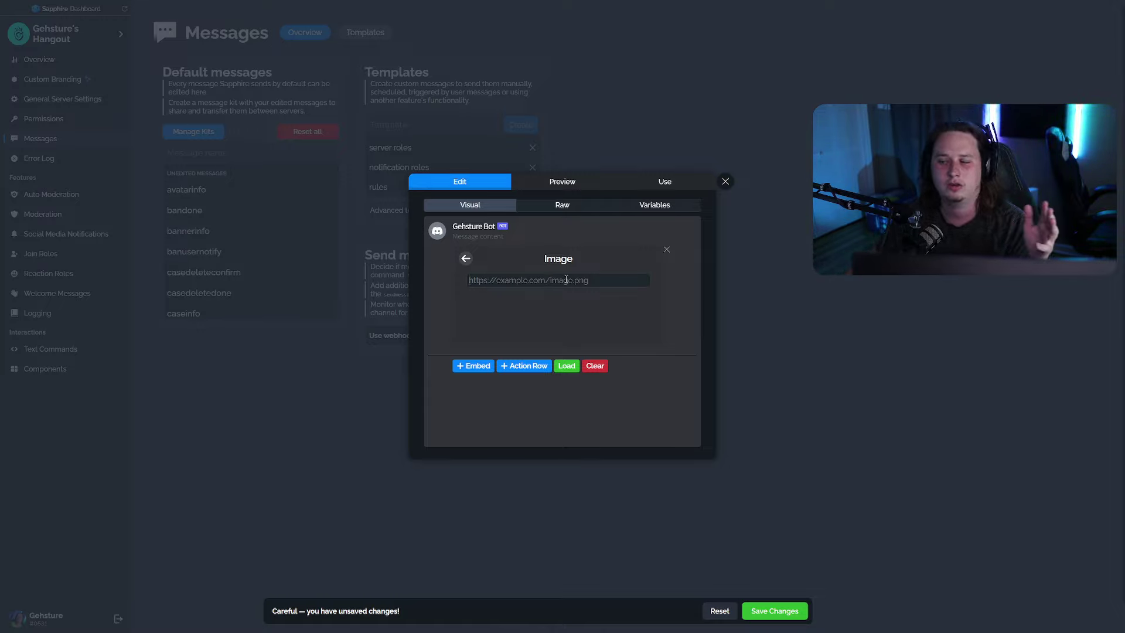
left_click(466, 258)
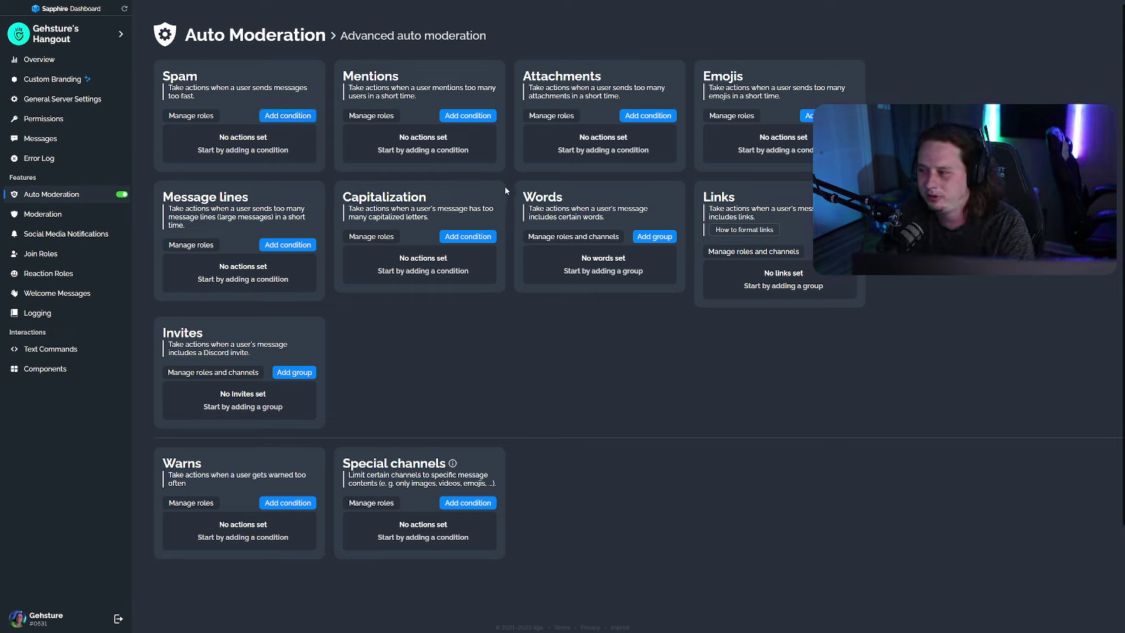
Step: Explore adding a condition to the Capitalization filter in advanced auto moderation
left_click(468, 236)
left_click(368, 254)
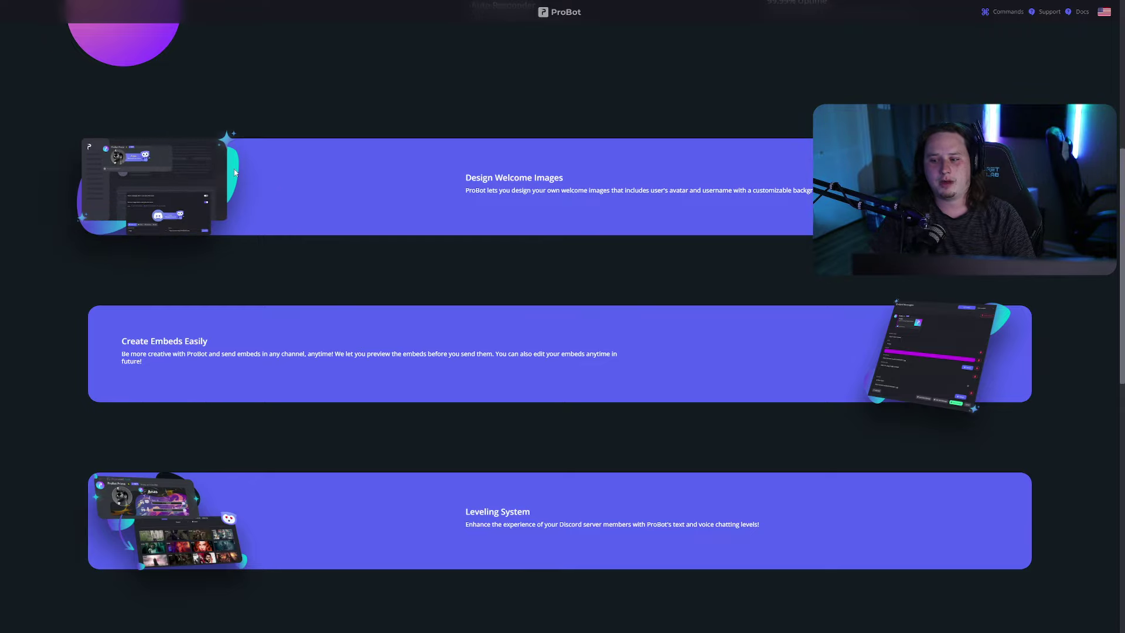
Step: Switch to the ProBot dashboard and open the overview of Test Server
scroll(293, 188, "up", 6)
left_click(615, 136)
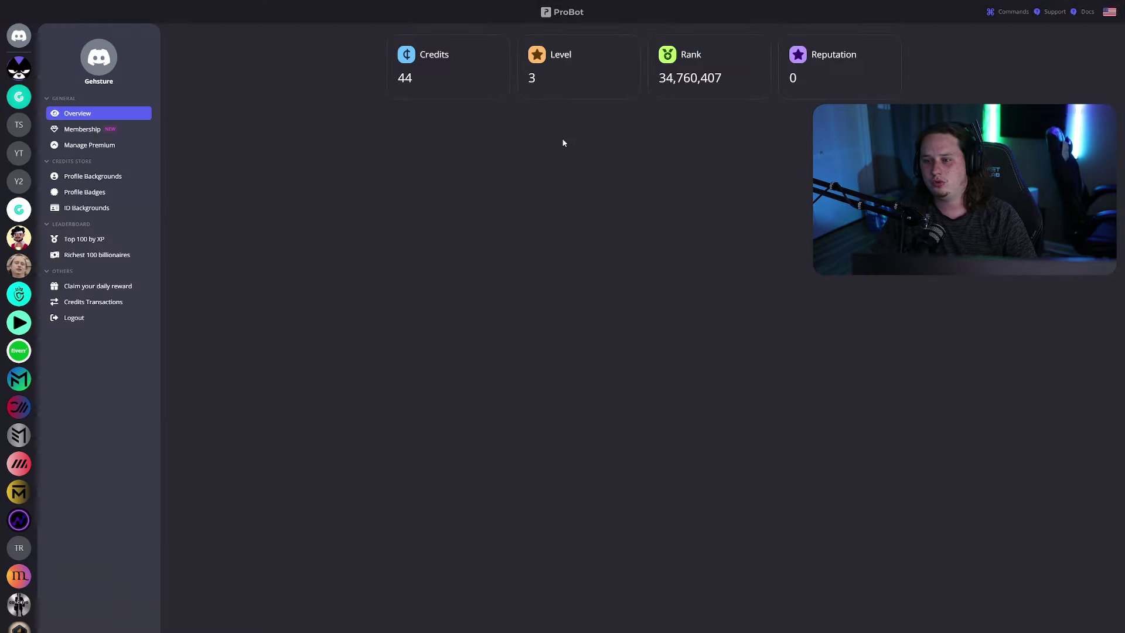
left_click(15, 121)
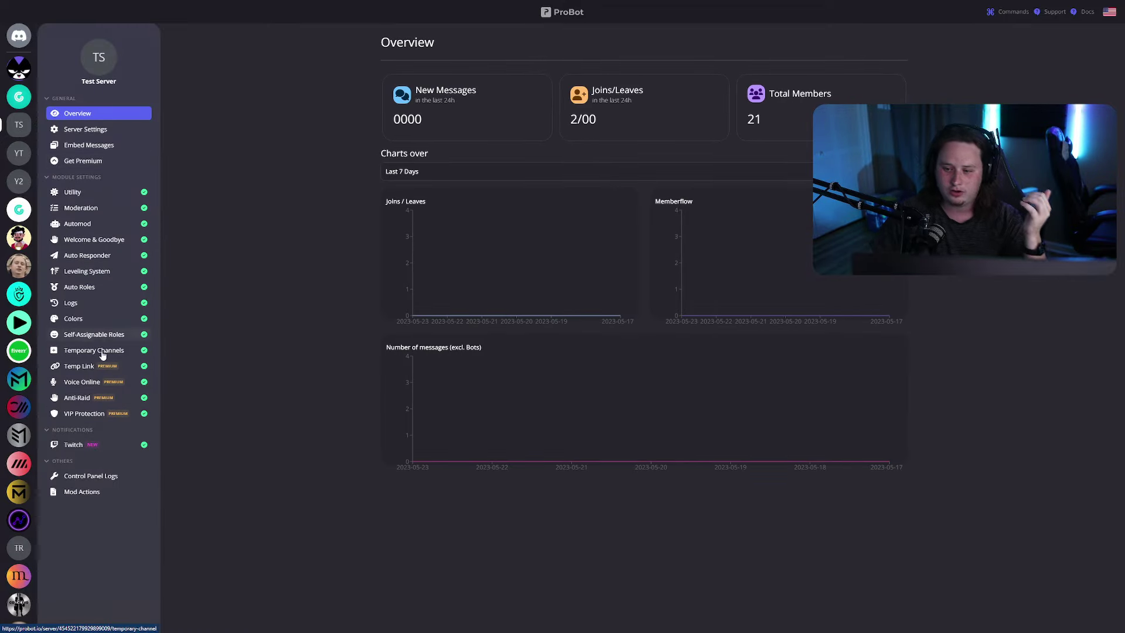
Step: Look through Test Server's Moderation, Automod, Temp Link and Leveling System modules
left_click(88, 208)
left_click(92, 225)
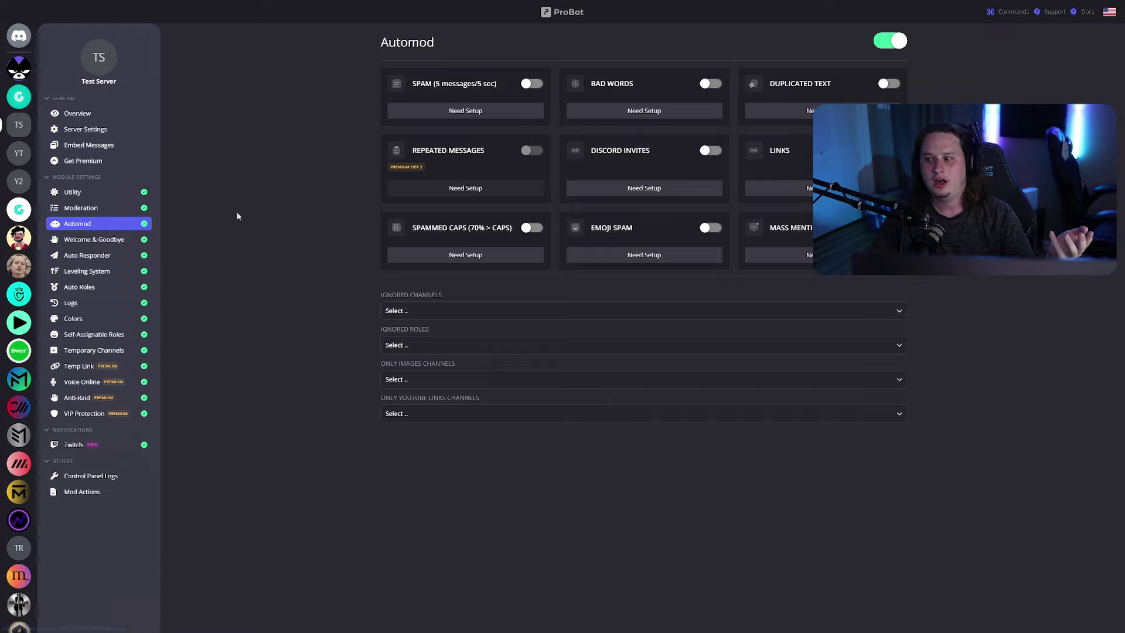
left_click(83, 367)
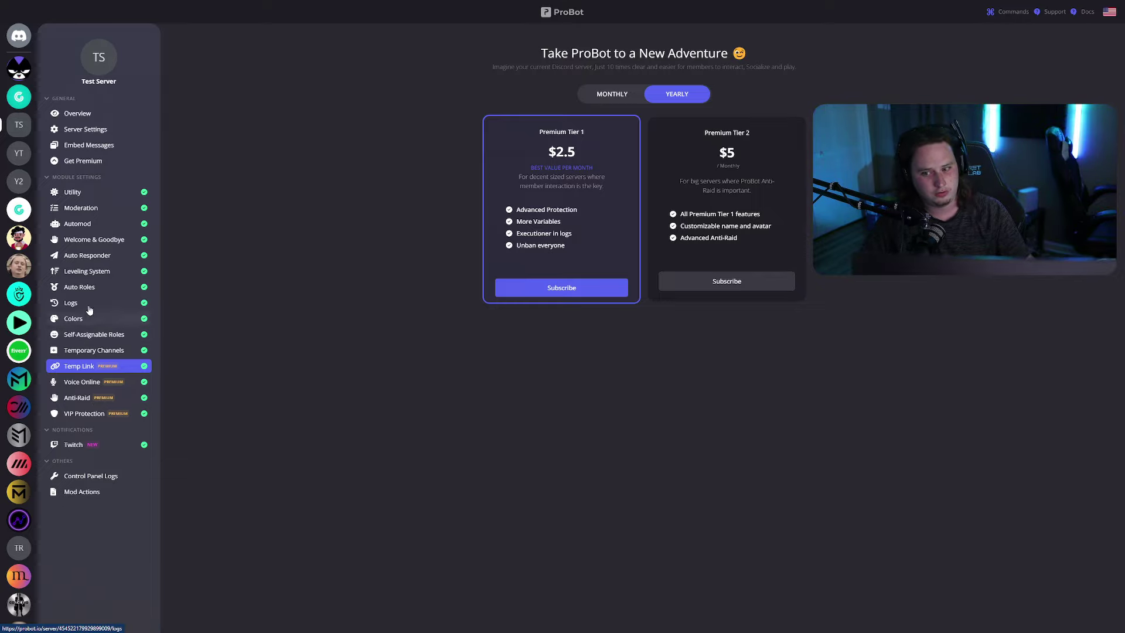
left_click(88, 271)
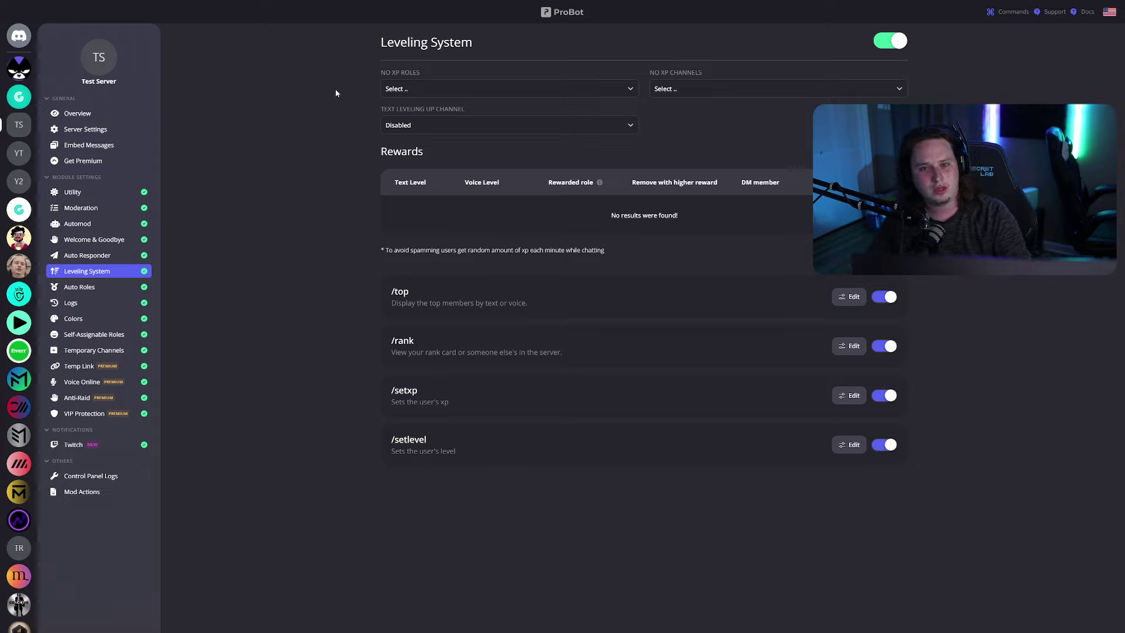
Step: Examine the Leveling System's no-XP roles, text leveling up channel and rewarded role options
left_click(439, 89)
left_click(448, 91)
left_click(508, 130)
left_click(510, 131)
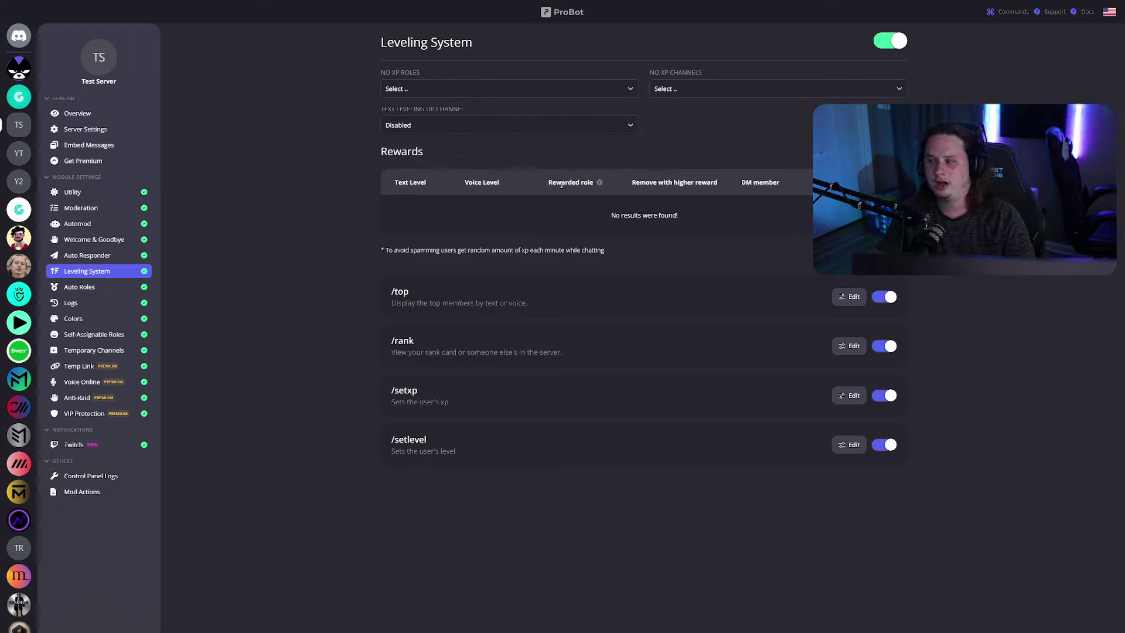
mouse_move(601, 184)
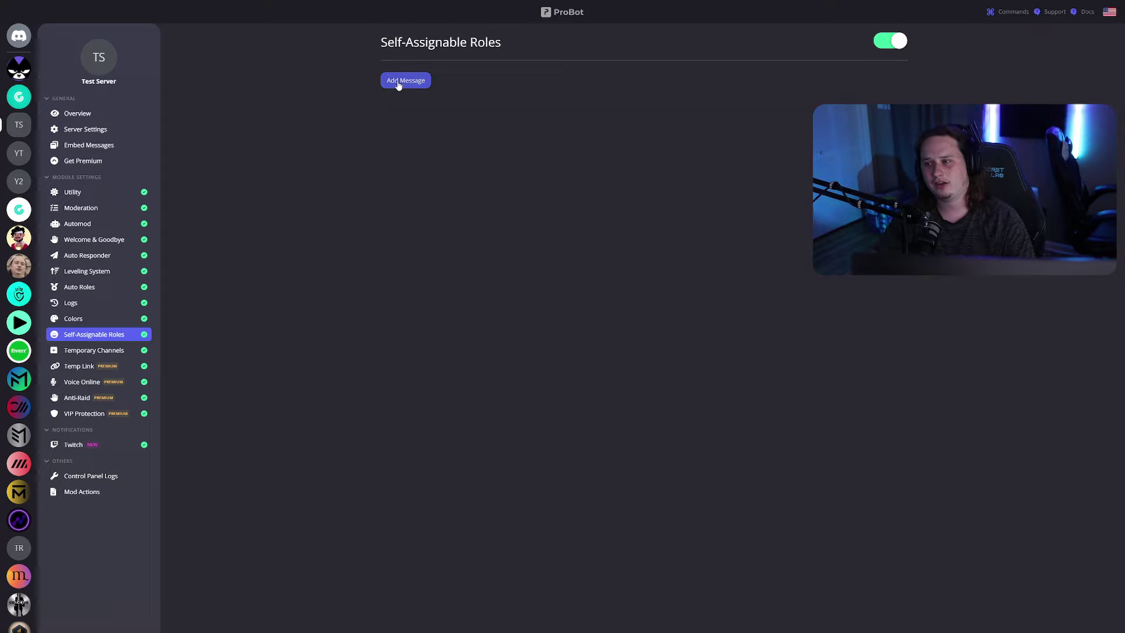
Step: Explore adding a self-assignable roles message and revisit the Leveling System, Moderation, Automod and Welcome & Goodbye modules
left_click(398, 82)
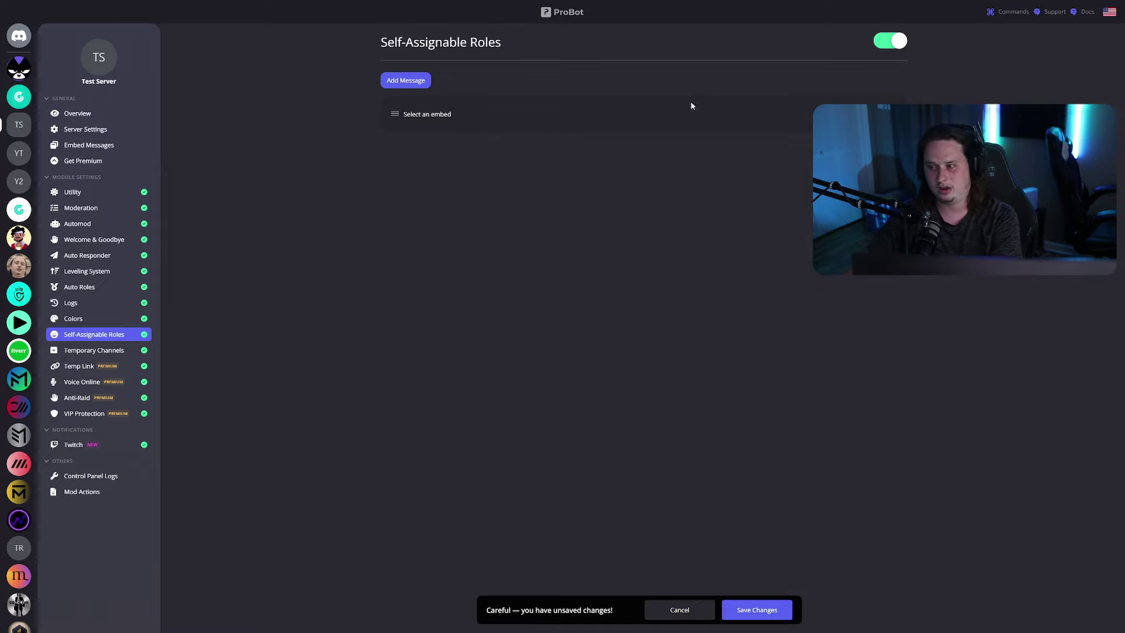
left_click(137, 271)
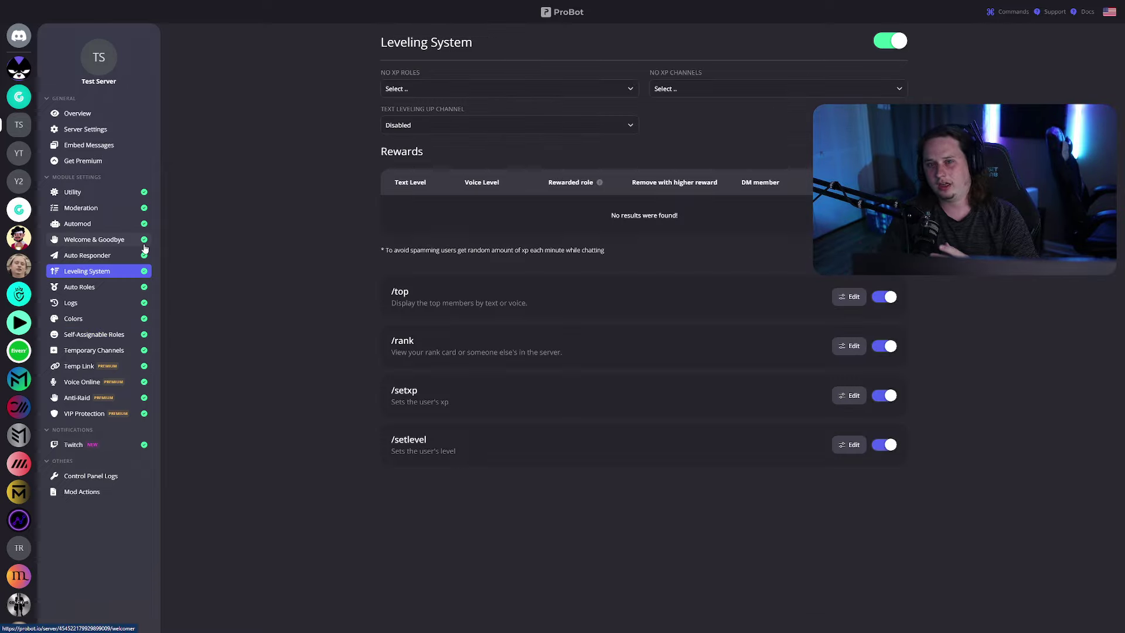
left_click(124, 212)
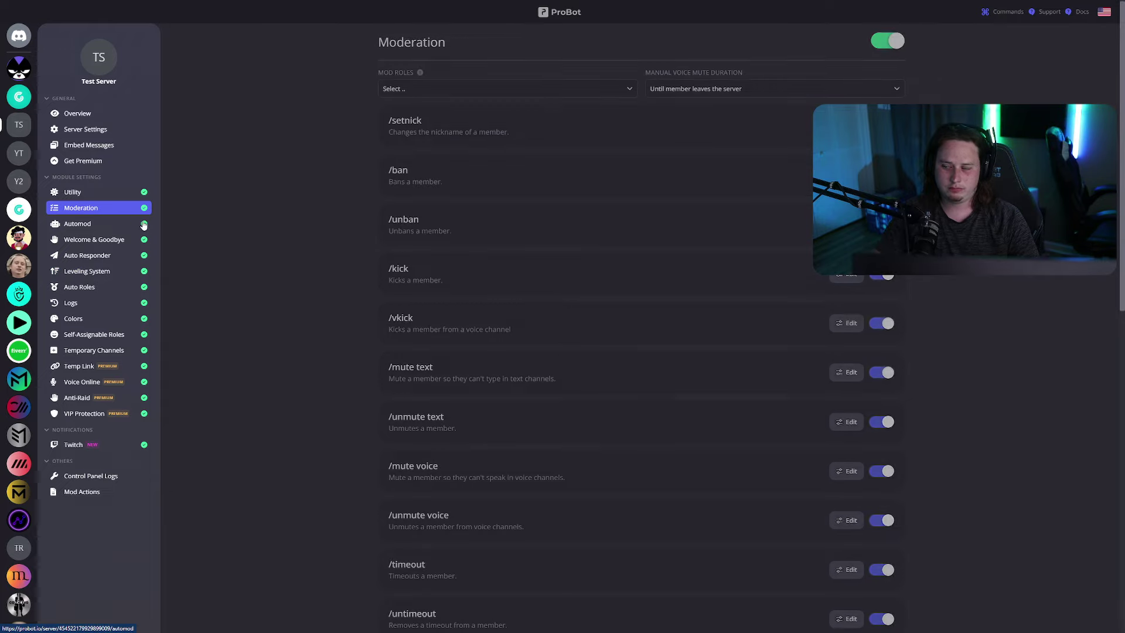
left_click(71, 225)
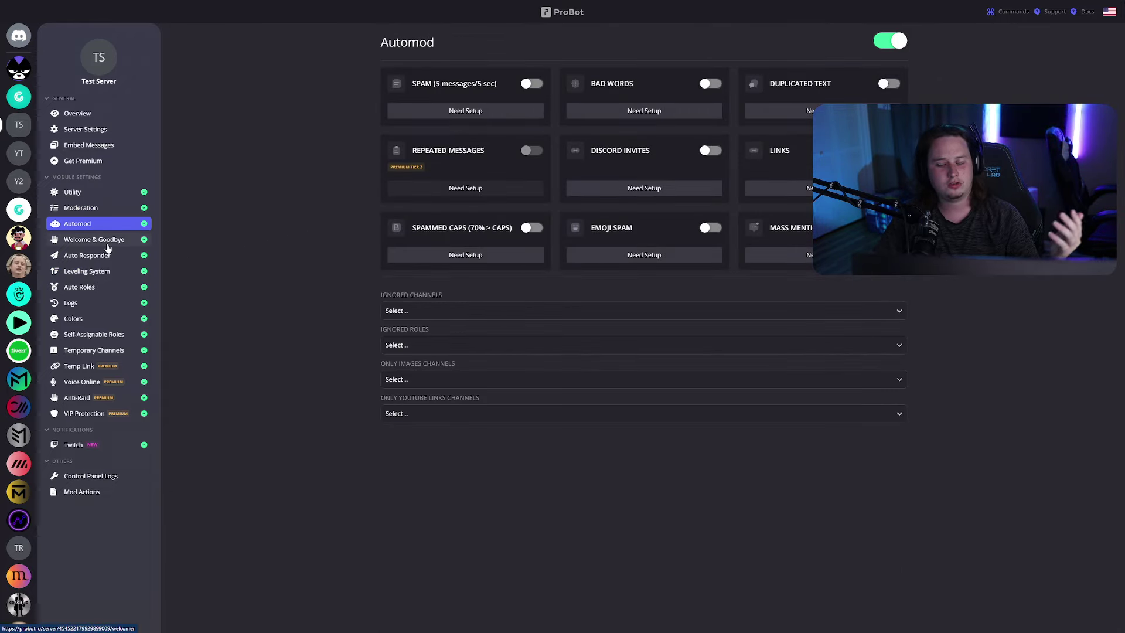
left_click(107, 245)
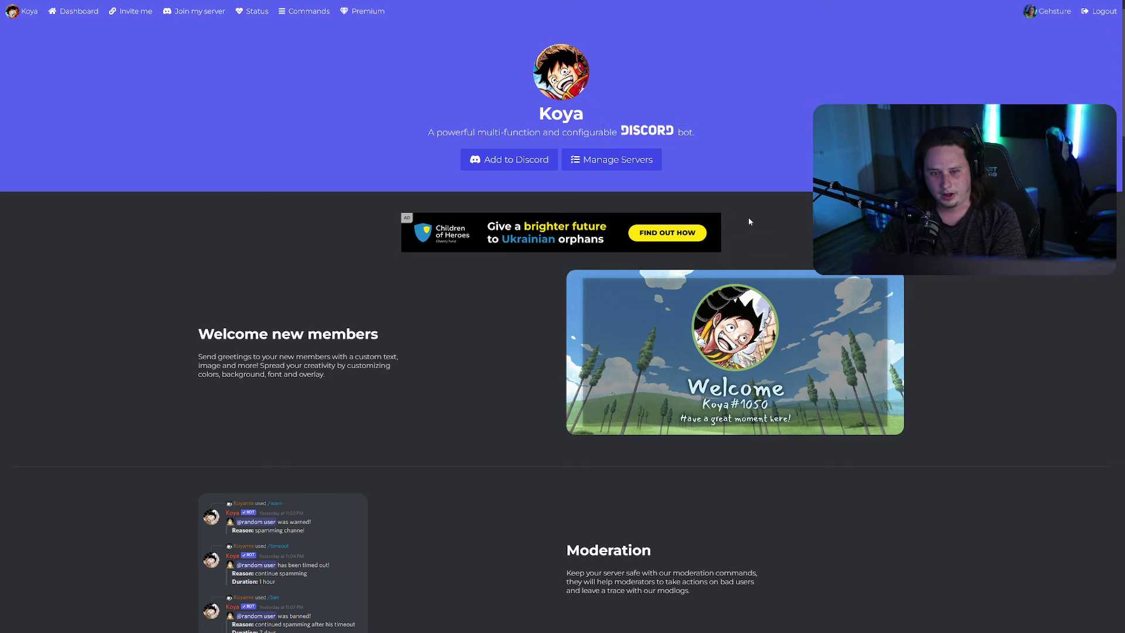
Step: Read the welcome, moderation and mini-games sections of the Koya bot's home page
scroll(748, 217, "down", 1)
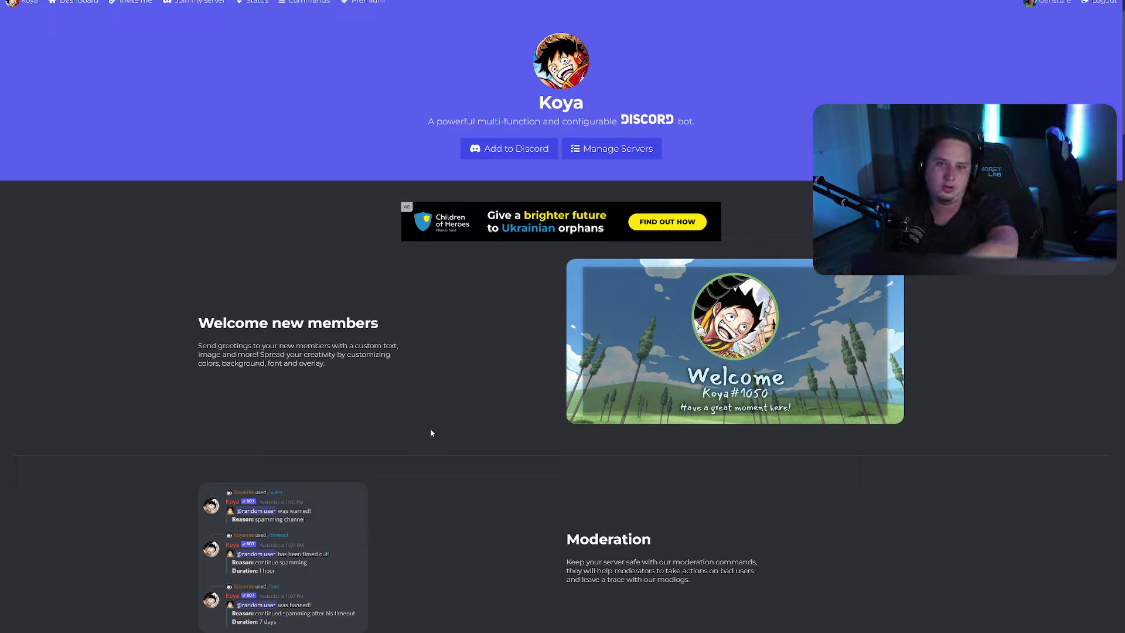
scroll(430, 398, "down", 1)
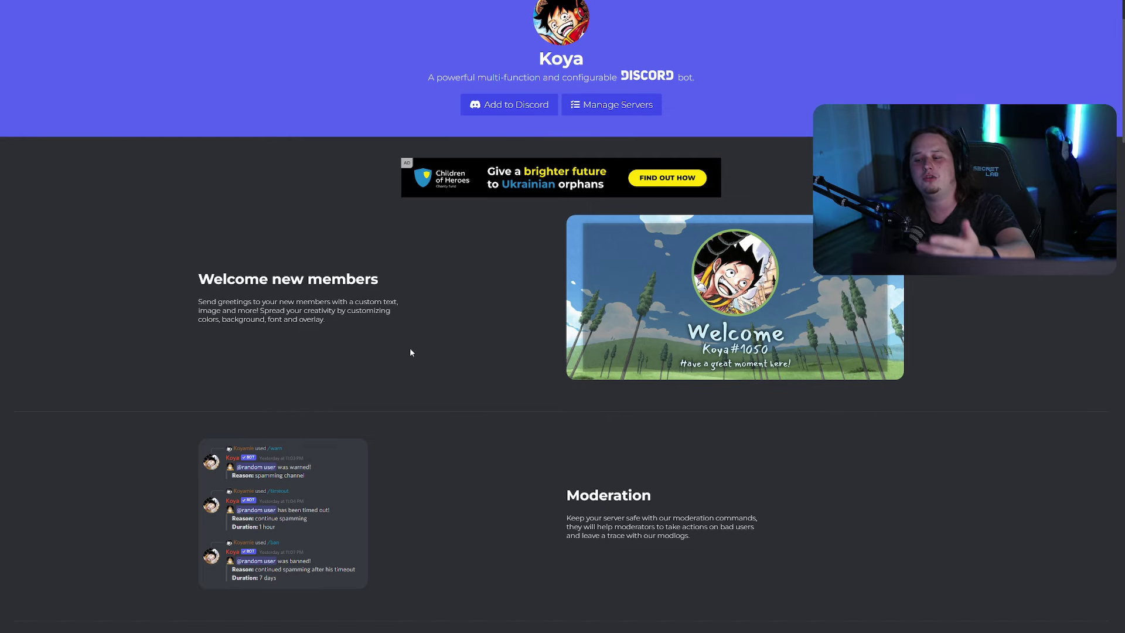
scroll(412, 340, "down", 3)
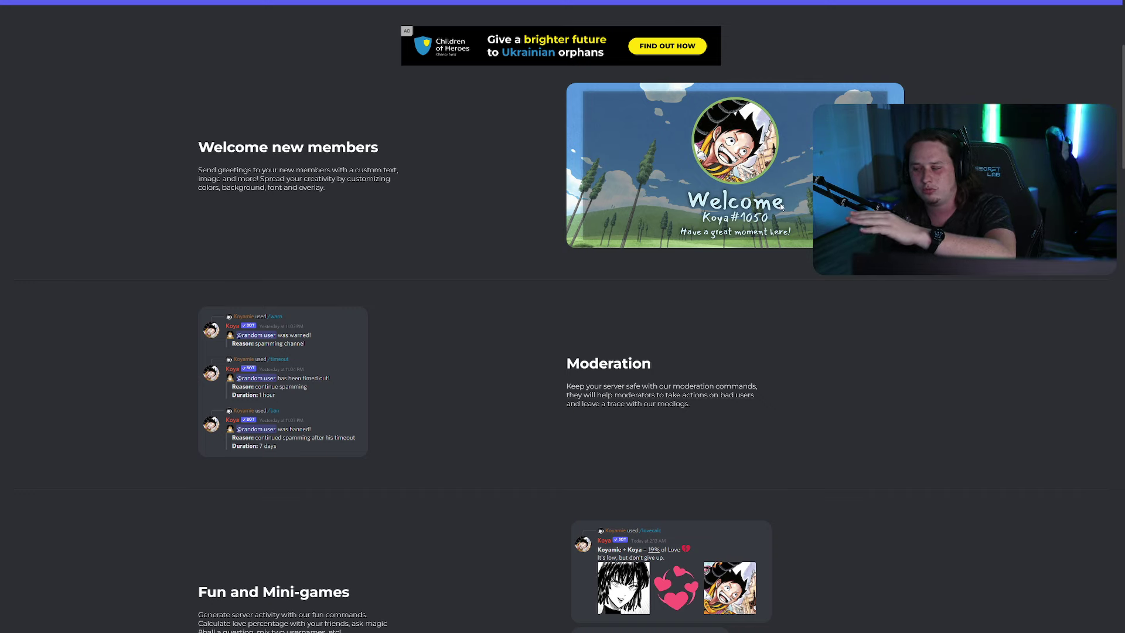
scroll(753, 205, "down", 2)
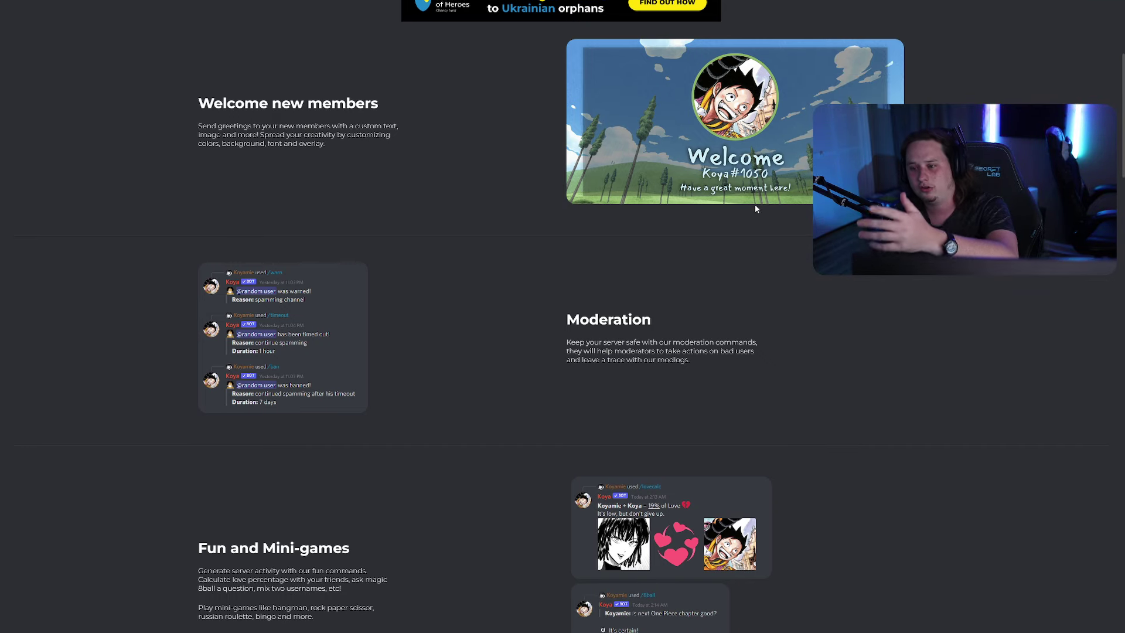
left_click_drag(682, 270, 552, 241)
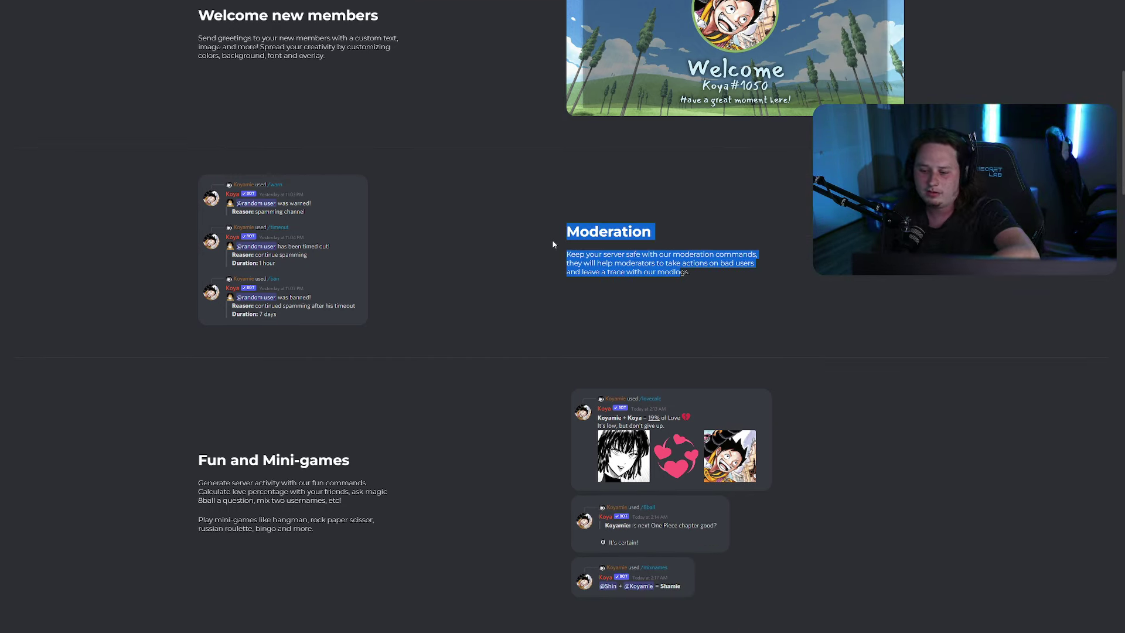
scroll(420, 343, "down", 3)
left_click(316, 350)
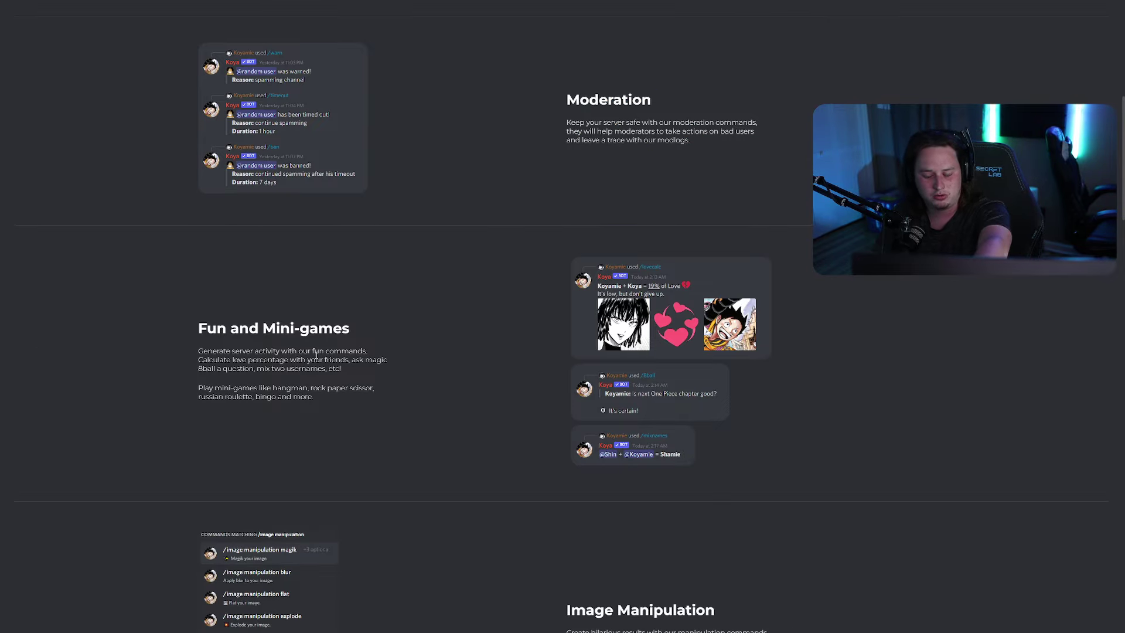
Step: Look through Koya's image manipulation, social interactions, information, and search and utilities sections
scroll(316, 360, "down", 8)
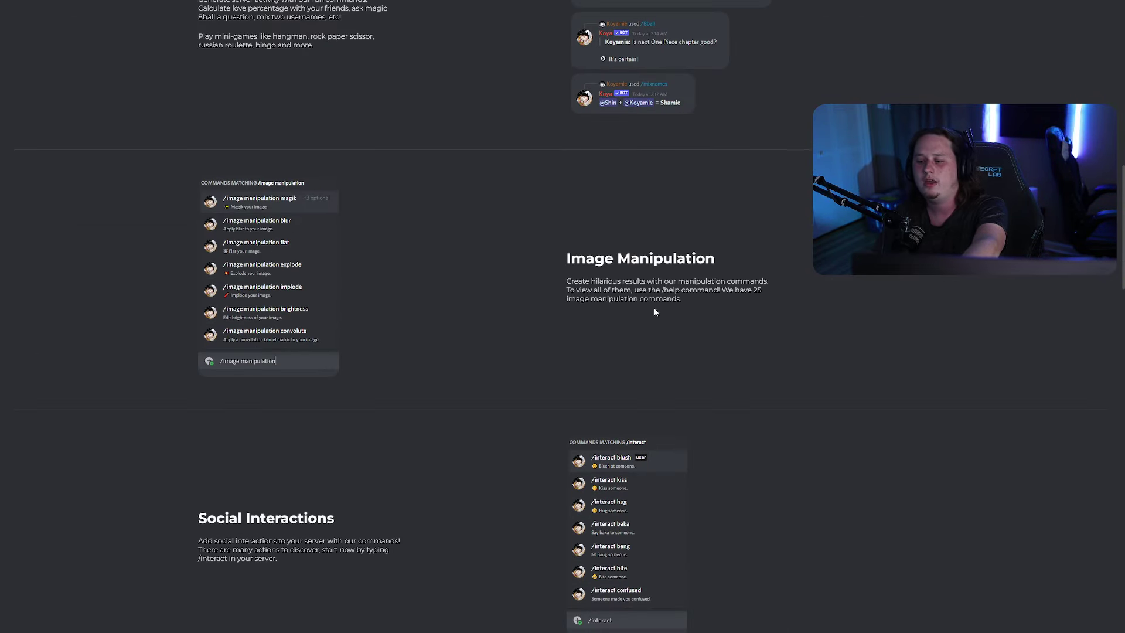
scroll(590, 321, "down", 3)
left_click_drag(320, 330, 259, 313)
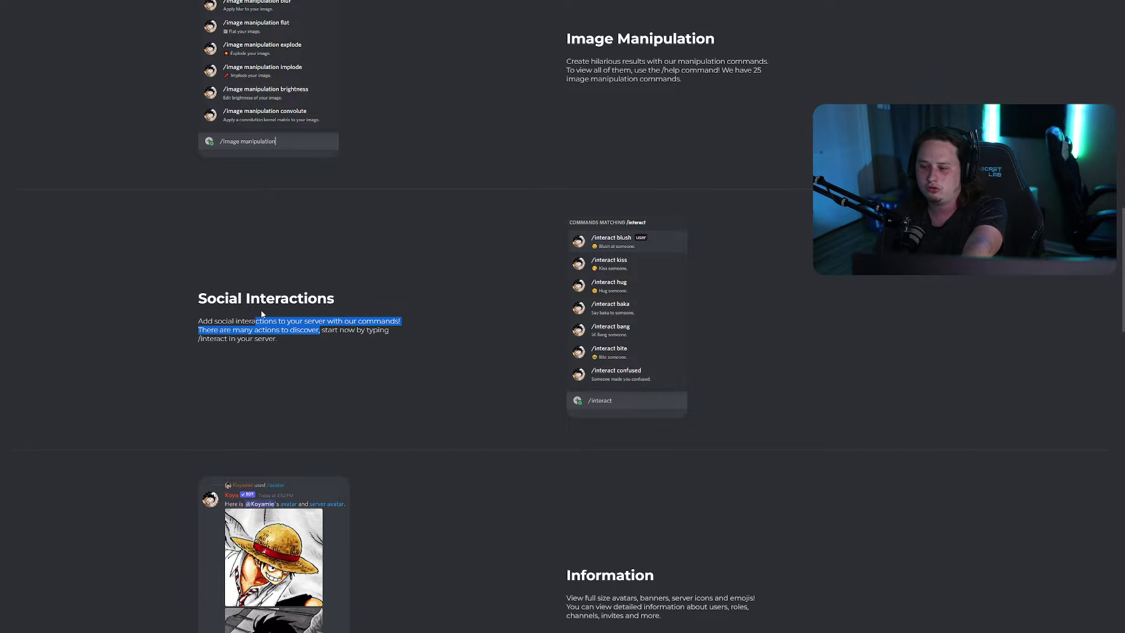
scroll(470, 324, "down", 9)
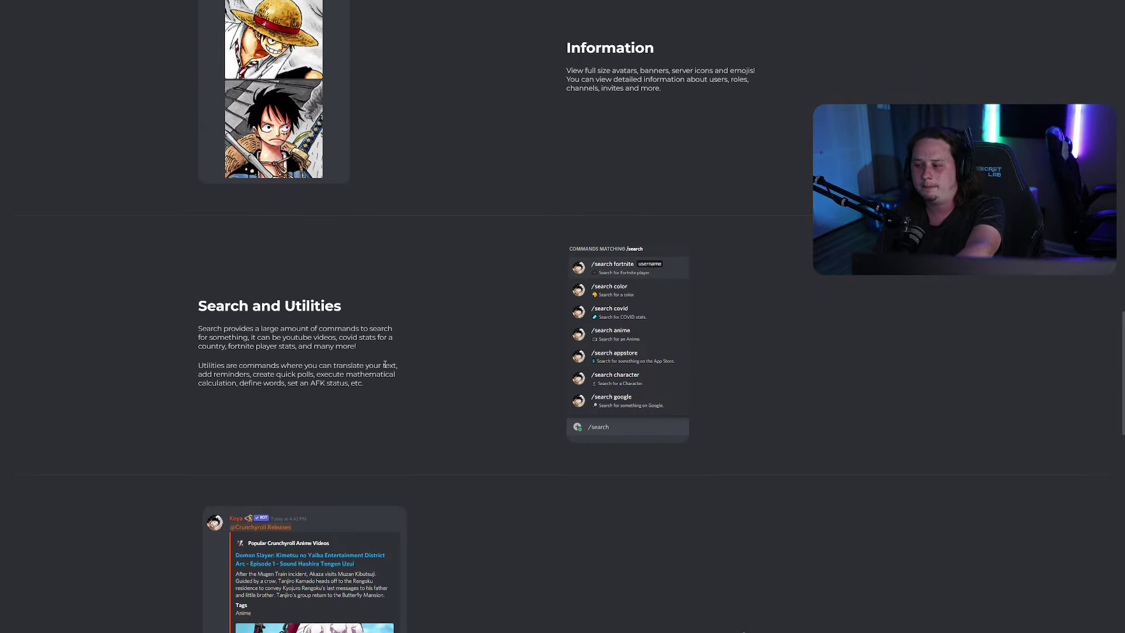
scroll(454, 343, "up", 13)
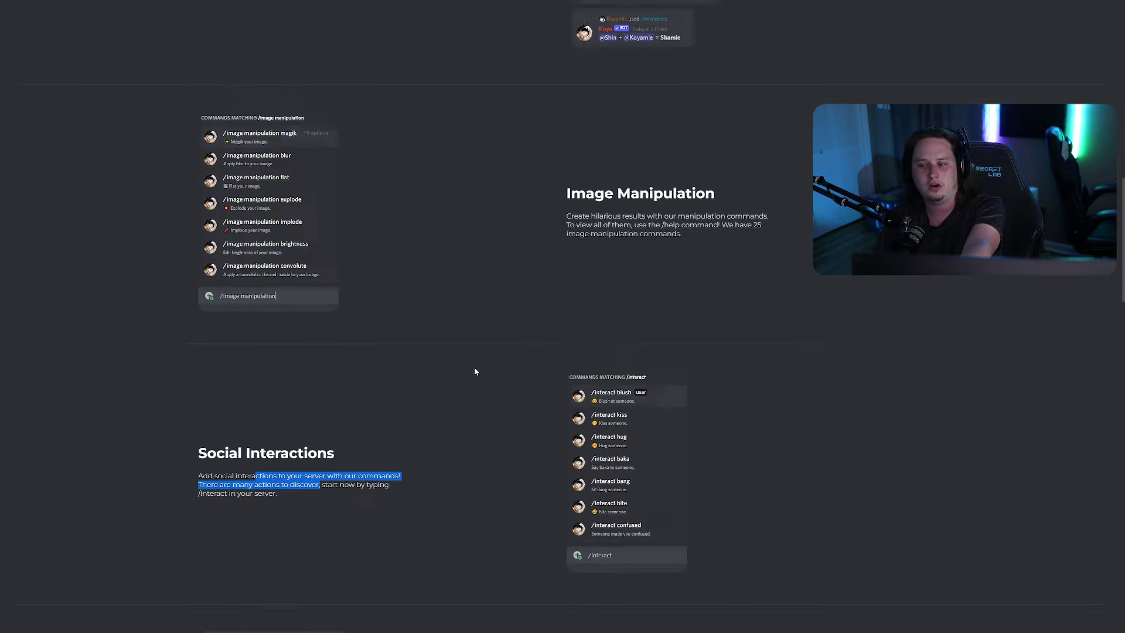
scroll(473, 369, "up", 7)
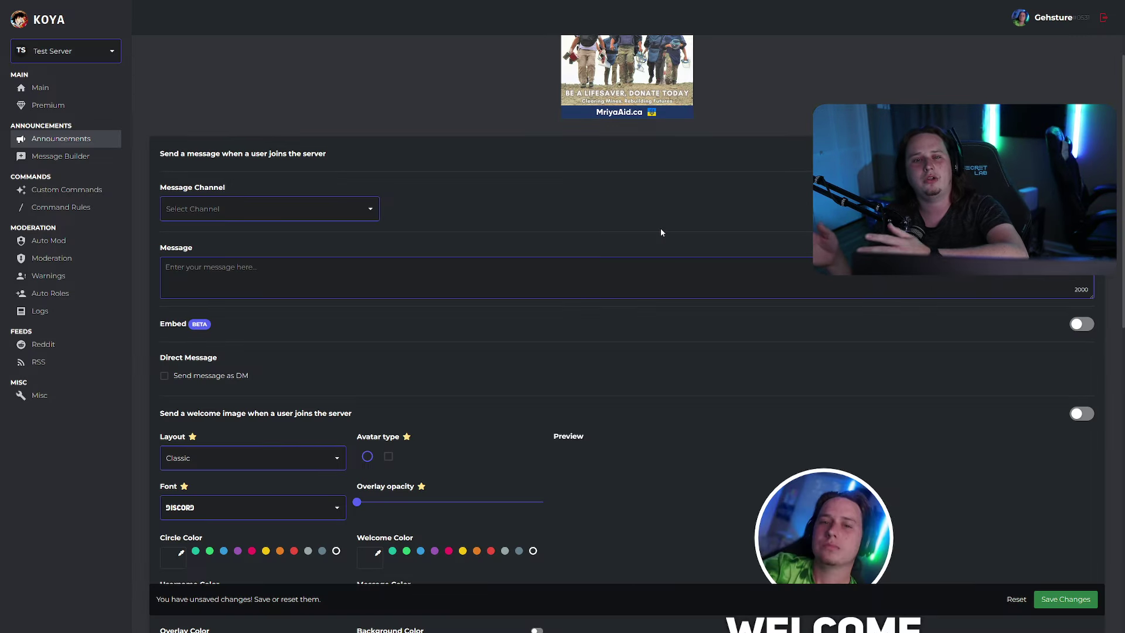
Step: Try the Text layout for the join welcome image in Koya's announcements and switch back to Classic
scroll(561, 276, "down", 1)
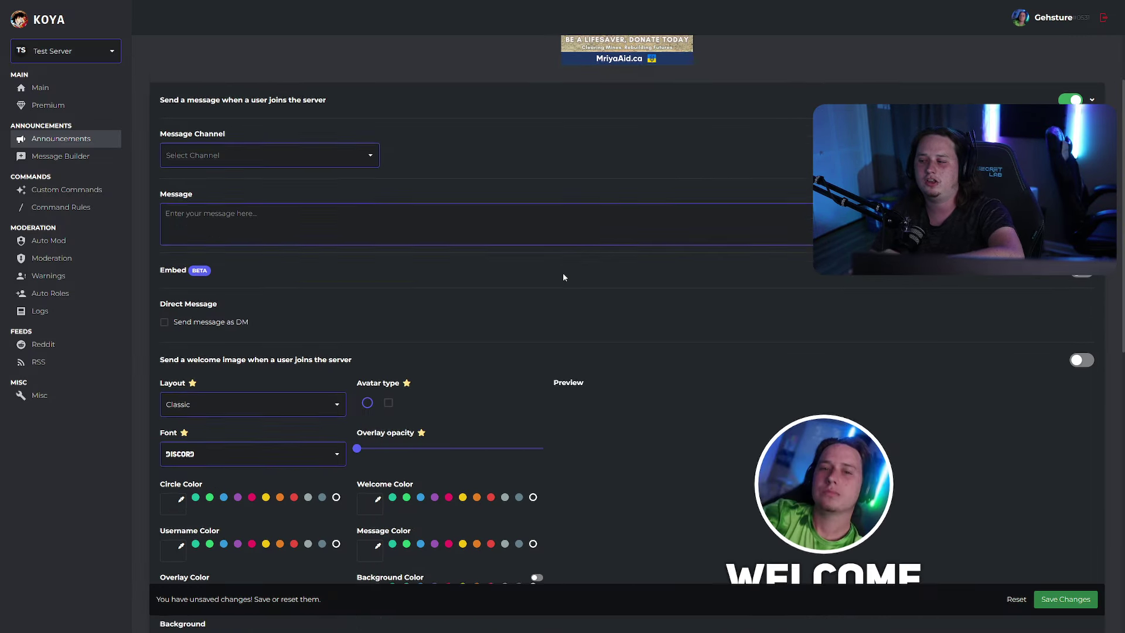
scroll(562, 277, "down", 2)
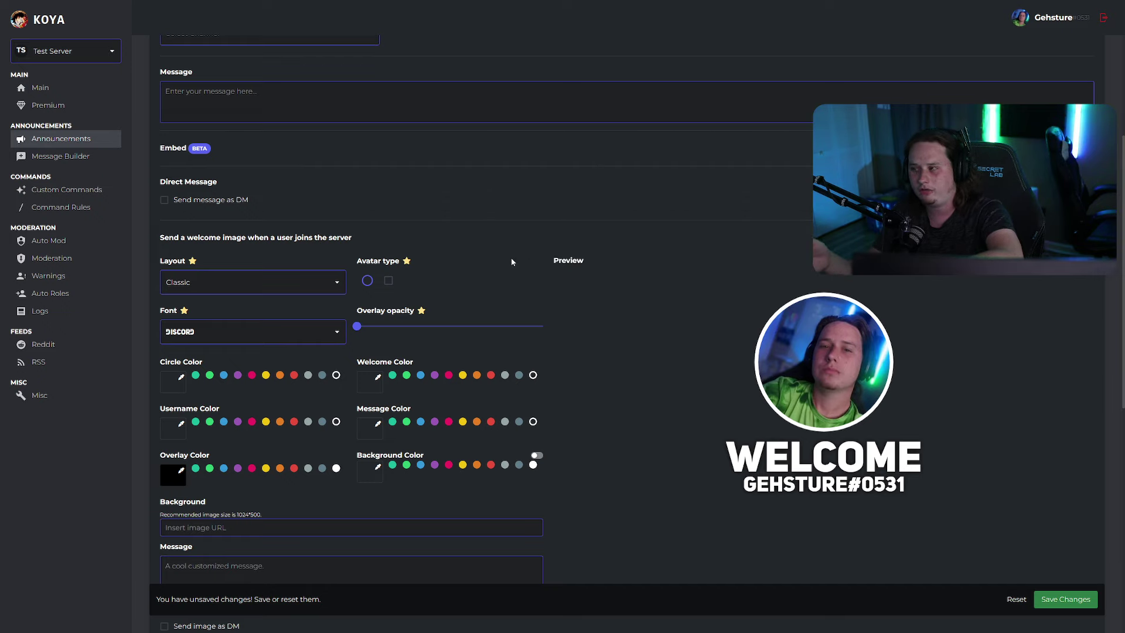
scroll(257, 156, "down", 2)
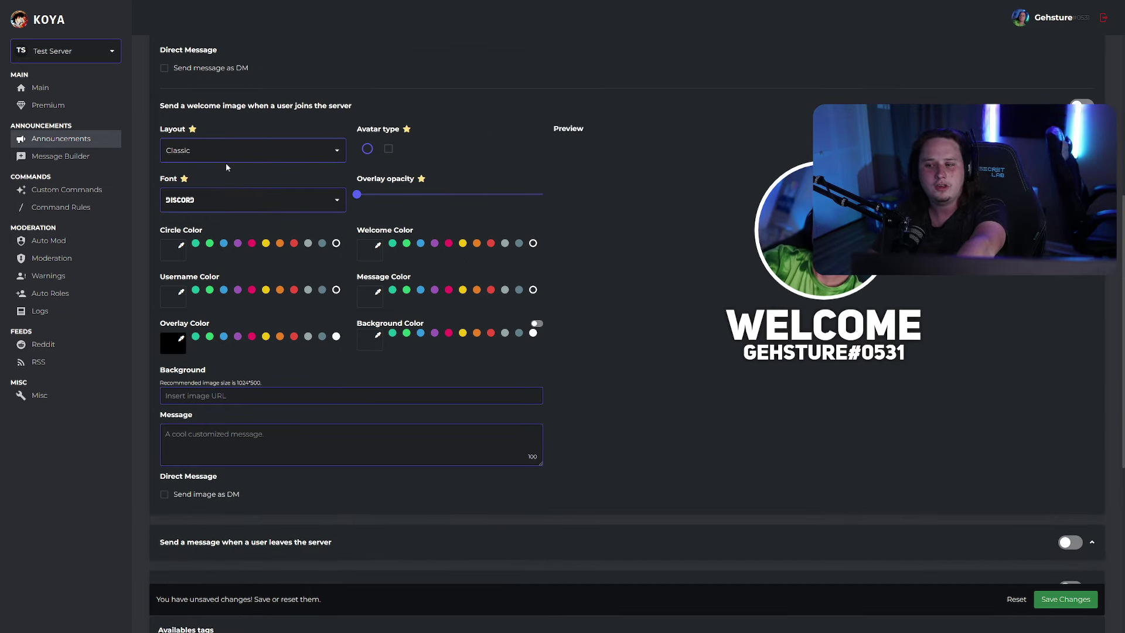
left_click(222, 151)
left_click(208, 189)
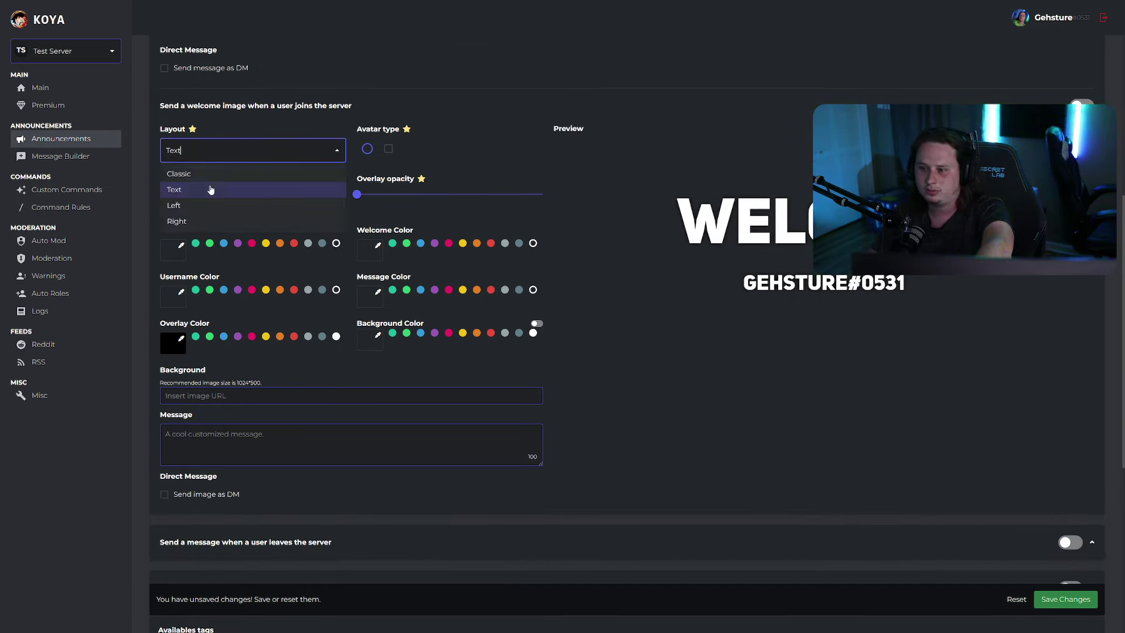
left_click(215, 173)
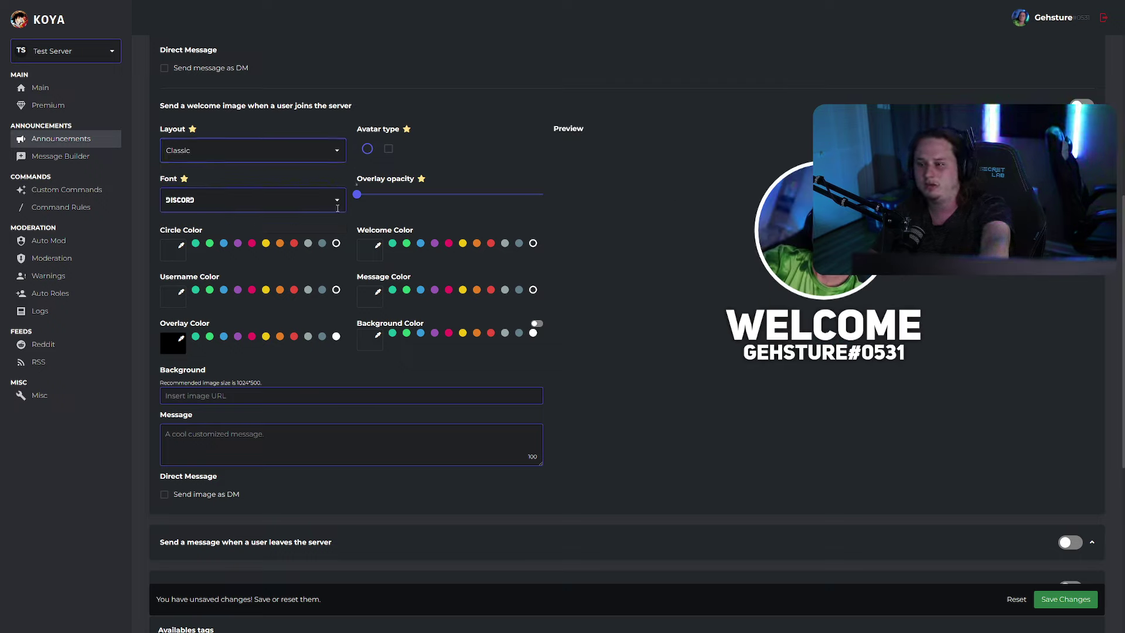
Step: Set the welcome image's welcome color to green and its background color to white
left_click(407, 243)
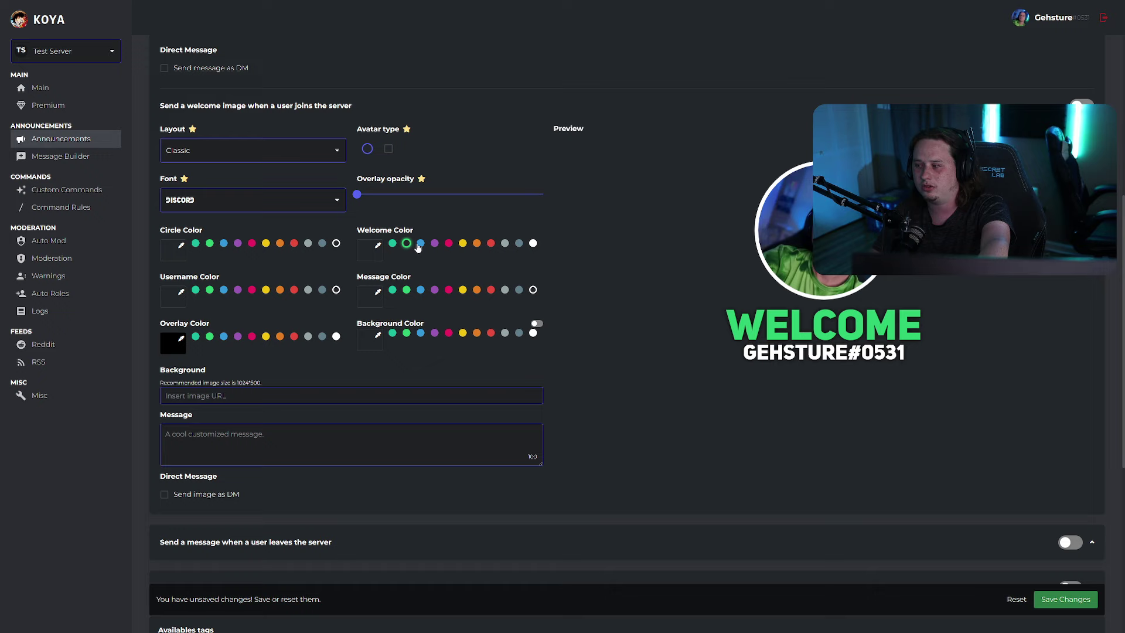
left_click(421, 334)
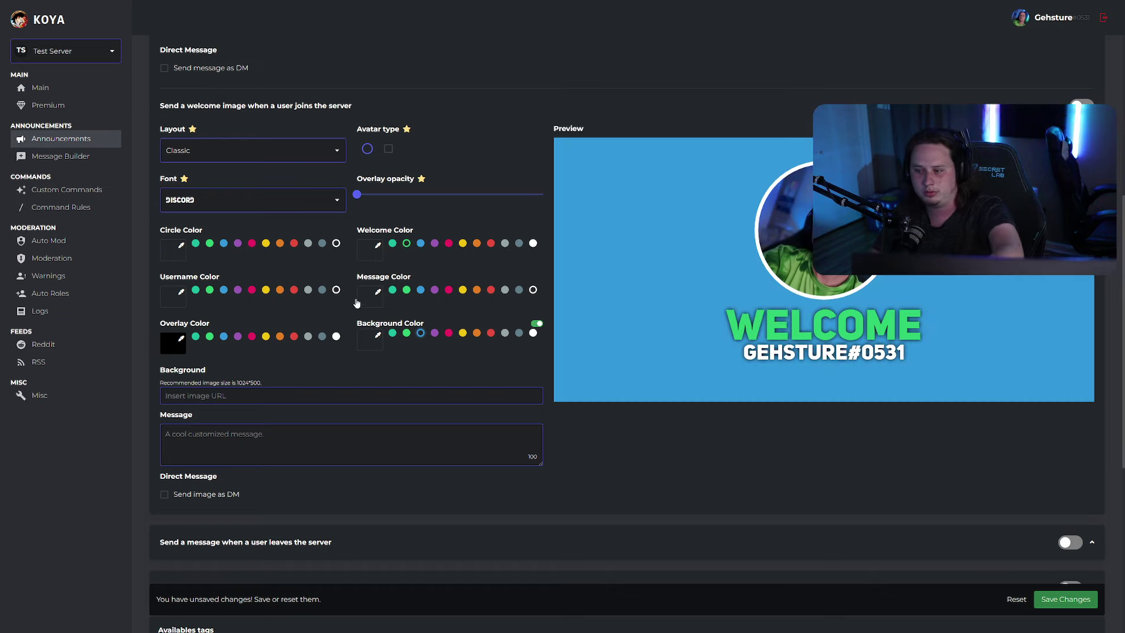
left_click(533, 333)
scroll(442, 276, "down", 2)
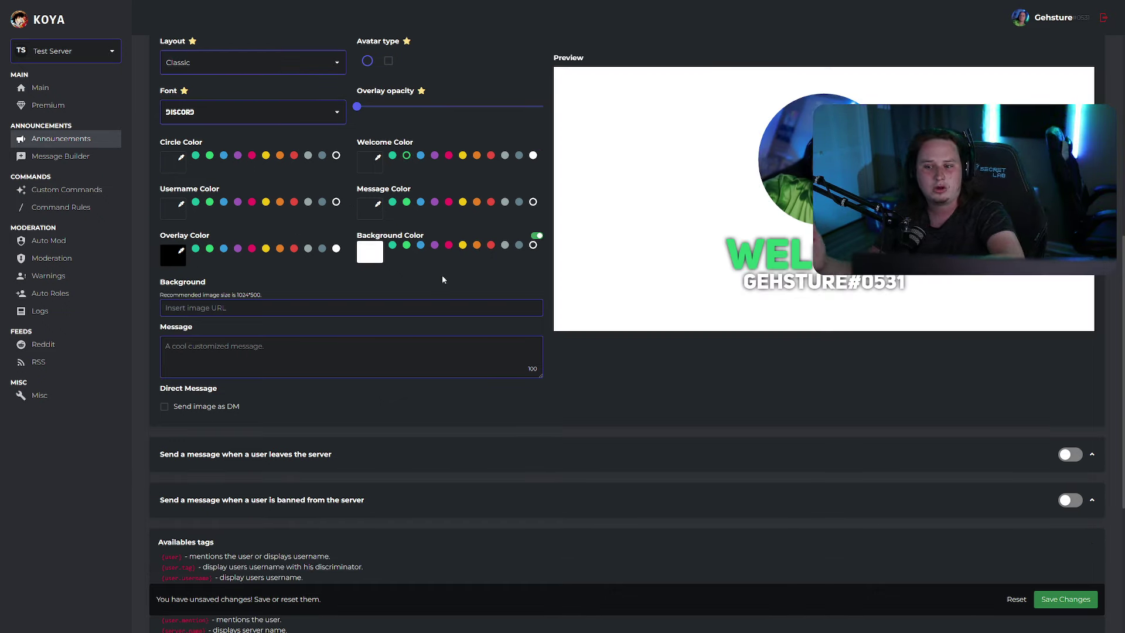
scroll(444, 336, "up", 1)
scroll(444, 336, "up", 3)
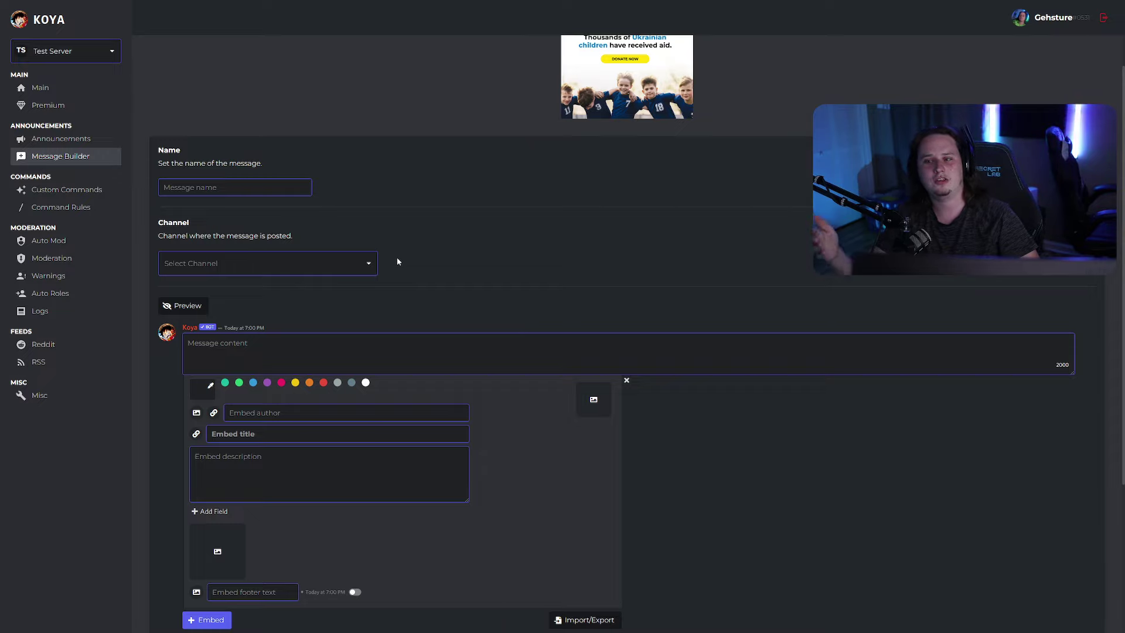
Step: Examine the Message Builder's embed form and its thumbnail URL option
scroll(428, 284, "down", 1)
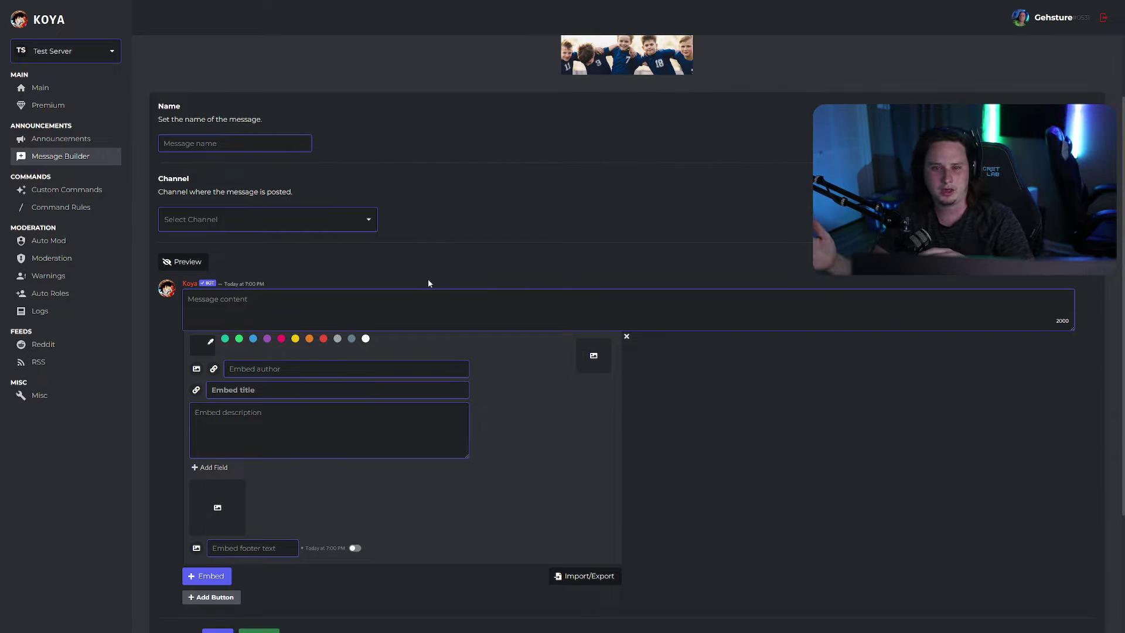
scroll(450, 299, "down", 1)
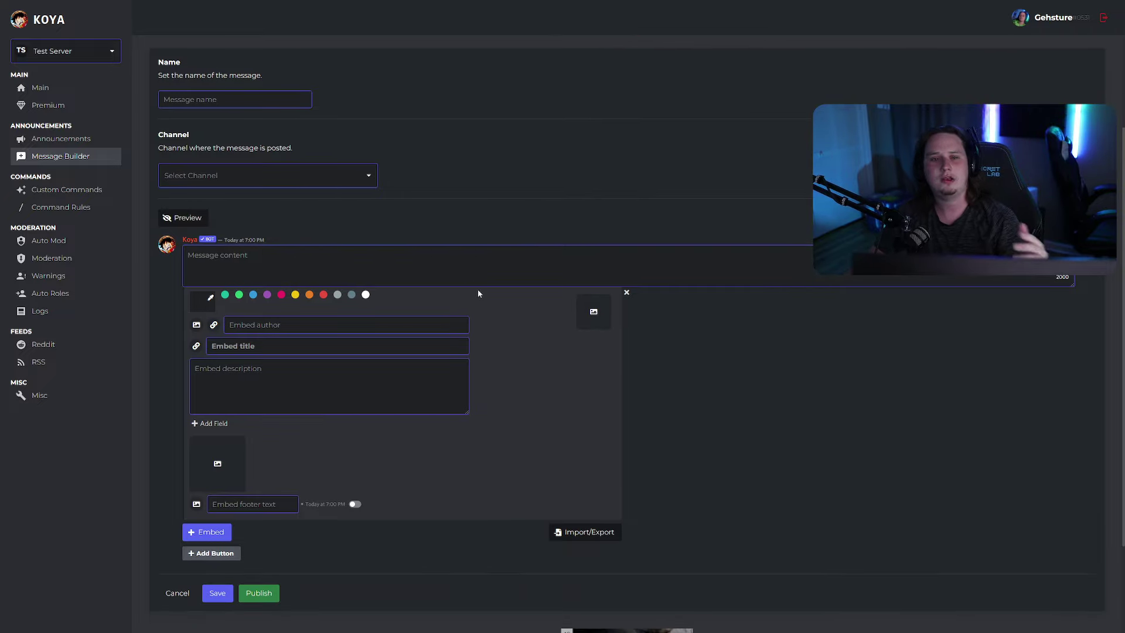
left_click(593, 314)
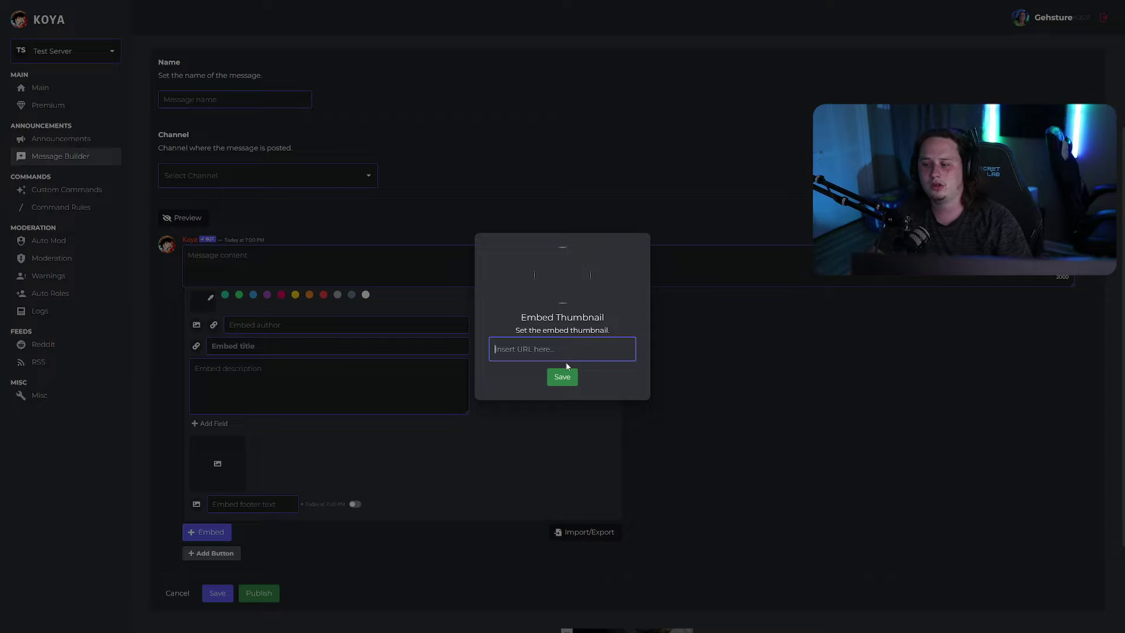
left_click(727, 353)
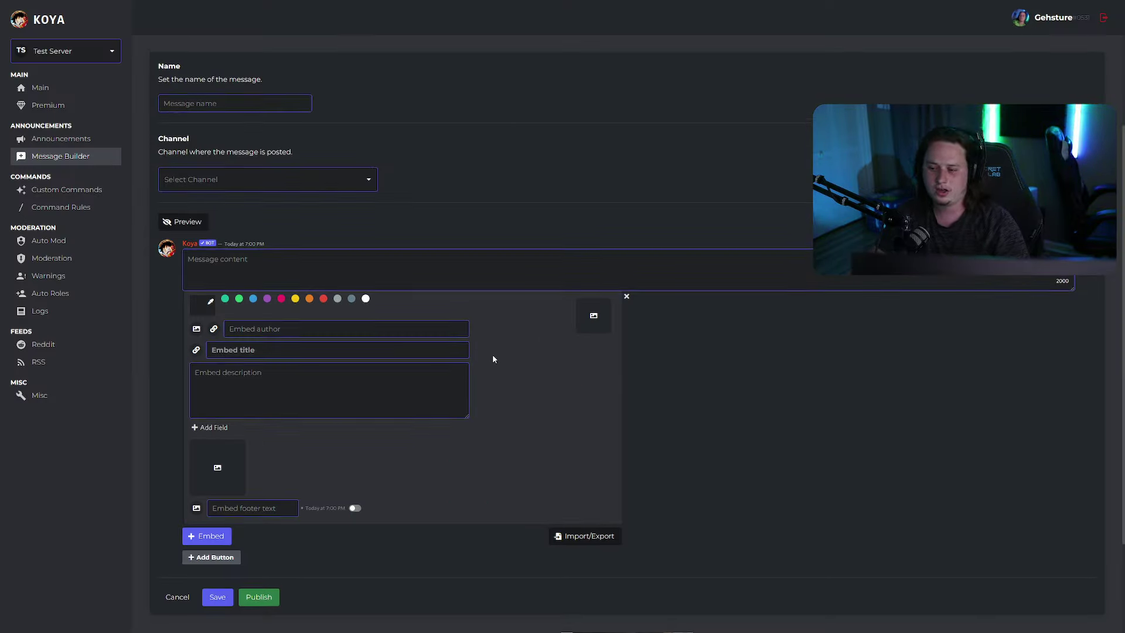
Step: Fill the embed with the author "test", the title "sdt" and the description "sdtgdsfsadatea"
scroll(445, 337, "down", 1)
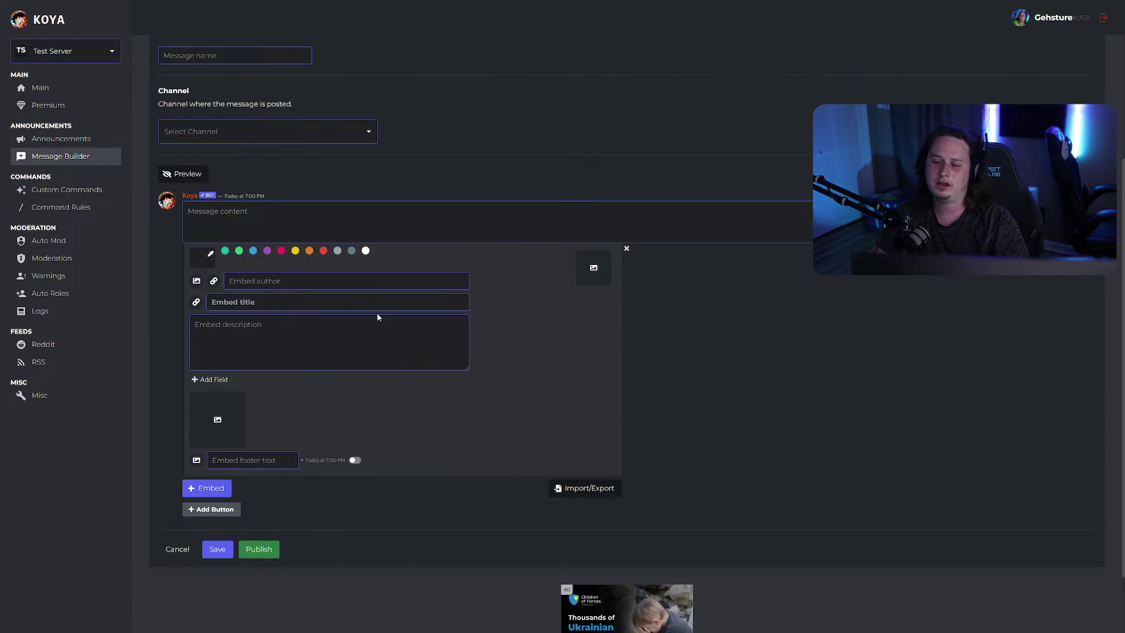
scroll(375, 317, "down", 1)
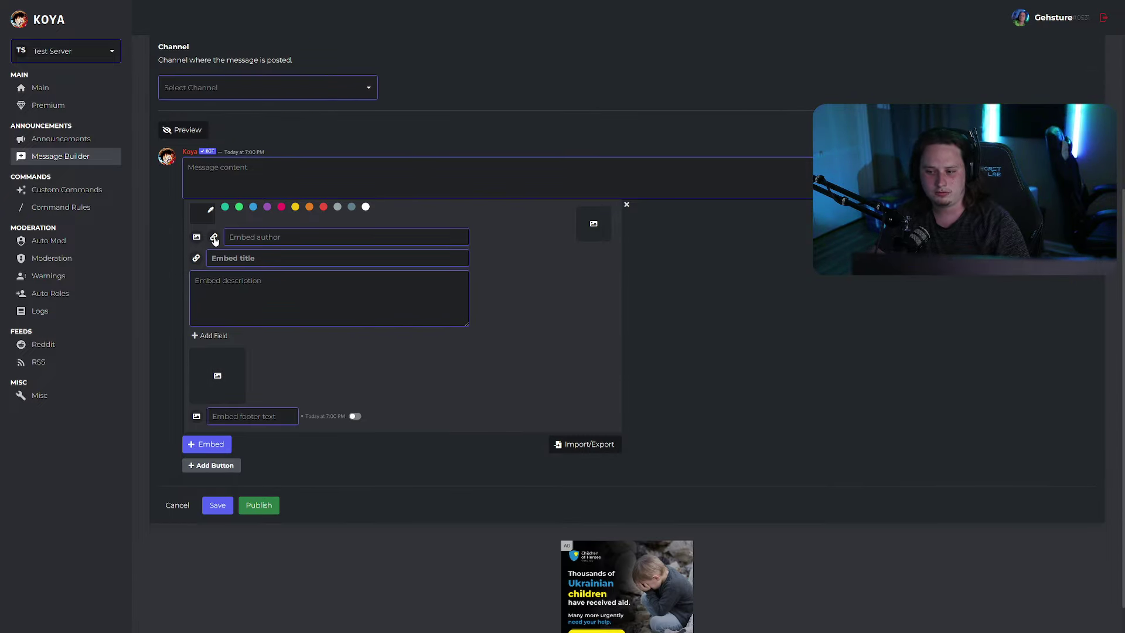
scroll(245, 256, "down", 1)
scroll(279, 281, "up", 1)
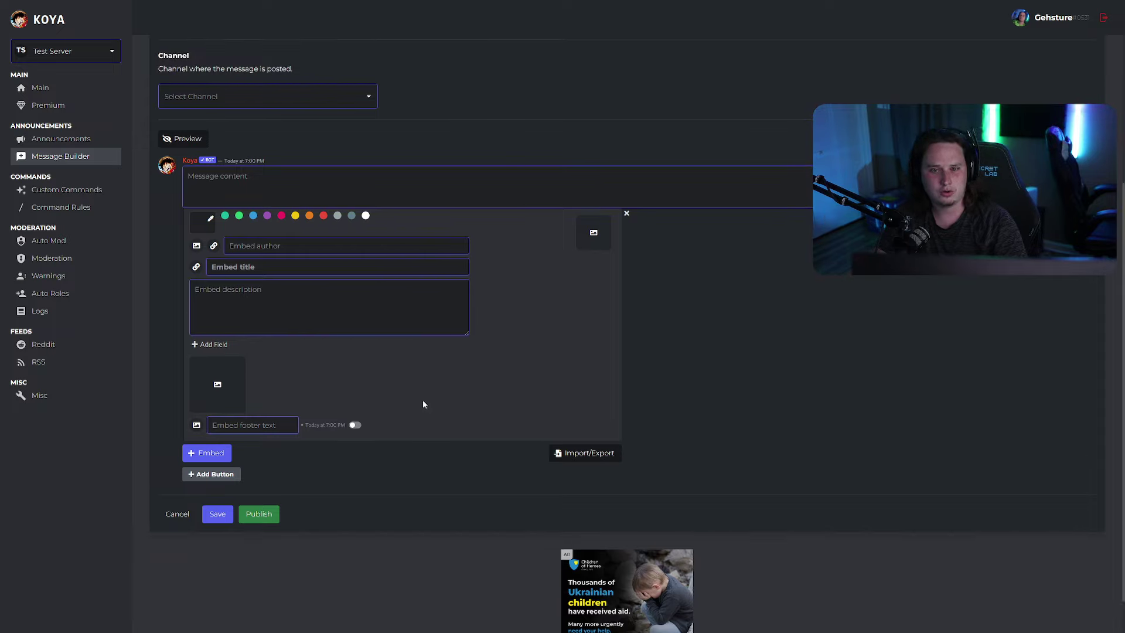
left_click(391, 251)
type("fg")
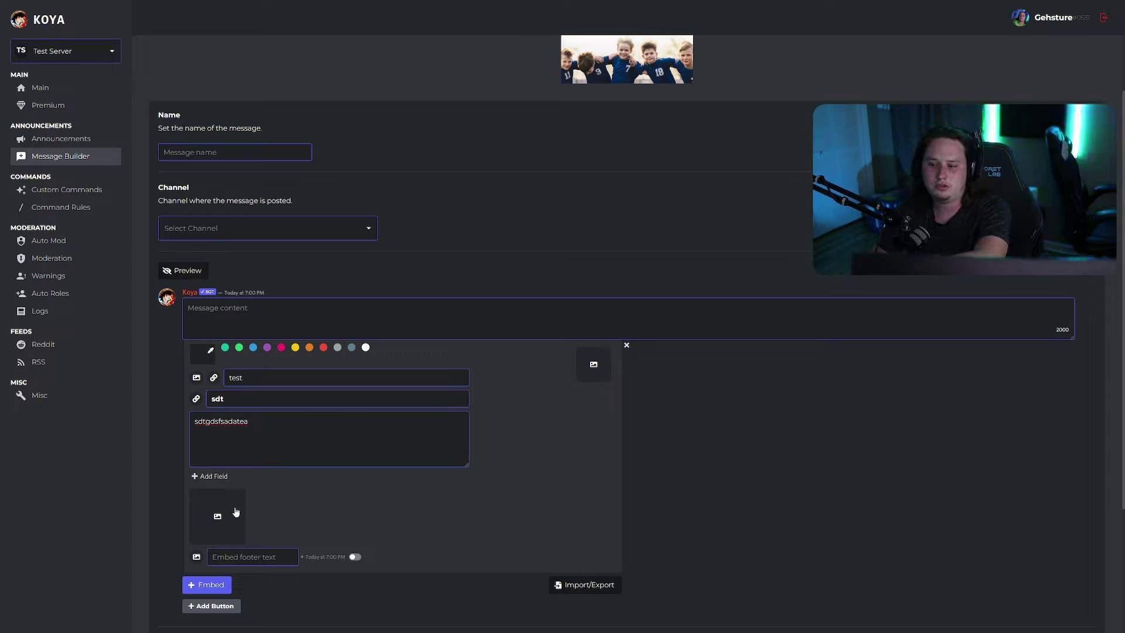
Step: Try green as the embed's accent color and settle on blue
left_click(239, 347)
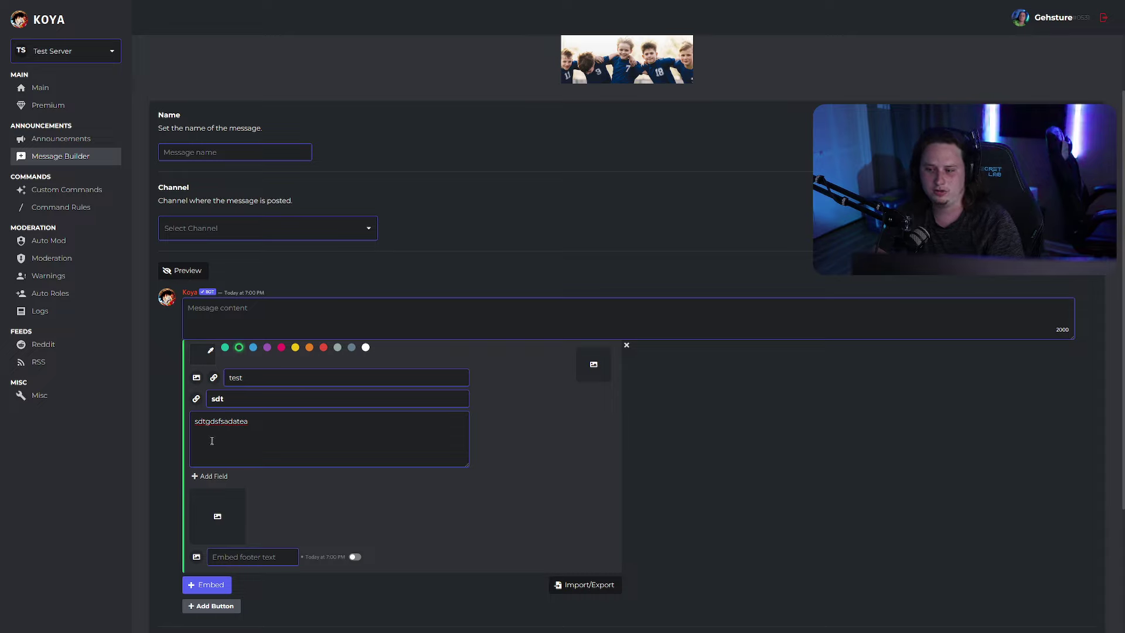
left_click(253, 347)
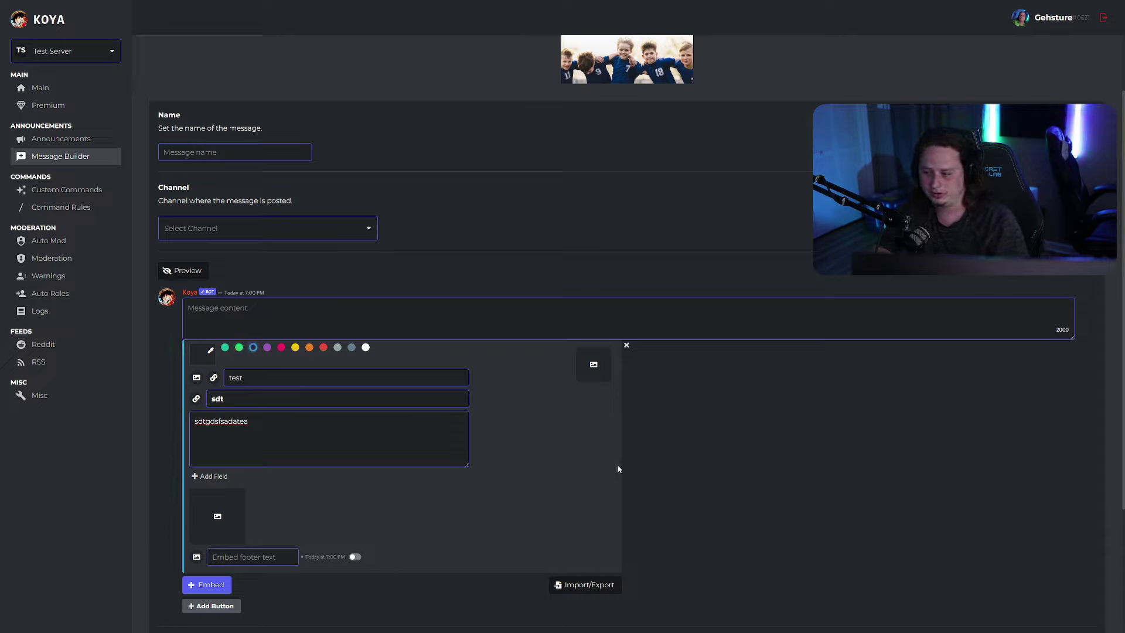
Step: Look through Koya's Warnings, Auto Mod and Moderation pages
left_click(48, 276)
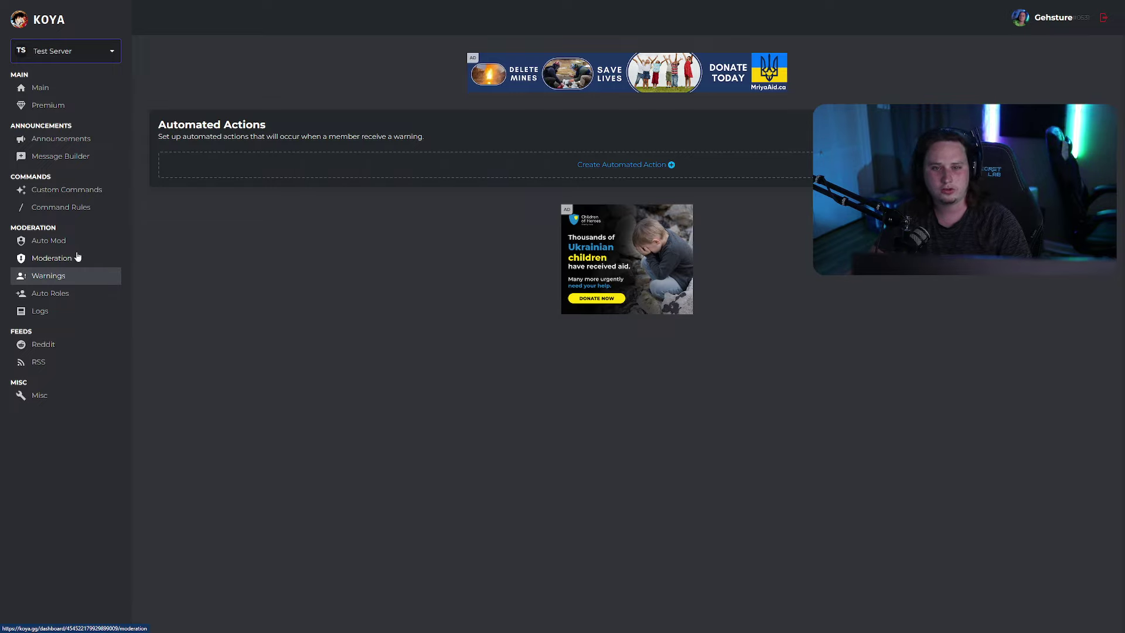
left_click(76, 243)
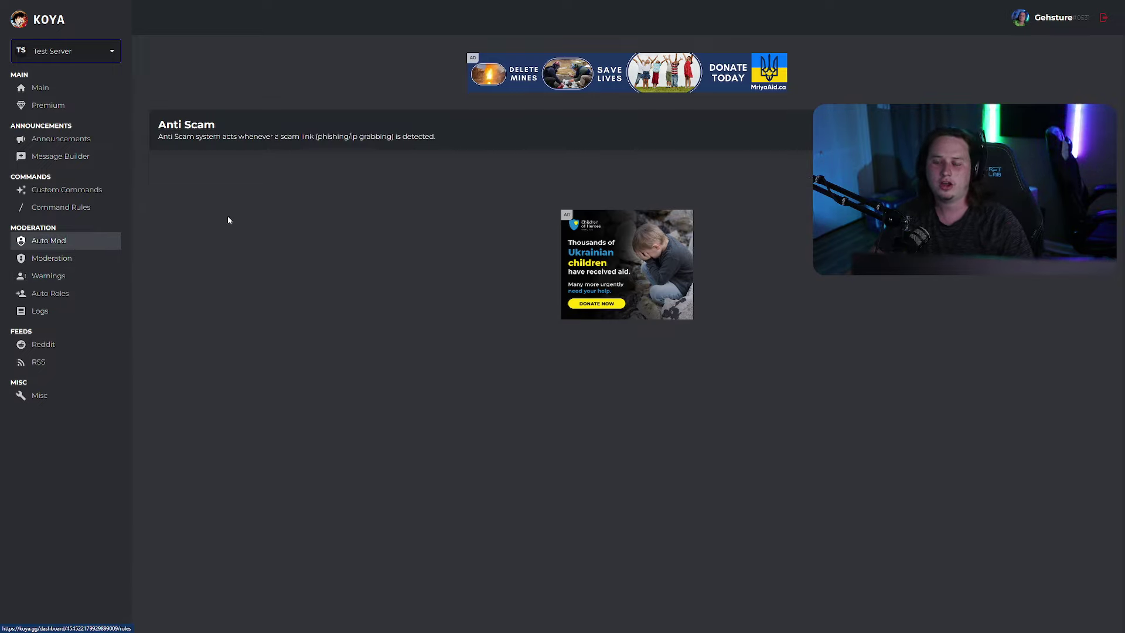
left_click(68, 257)
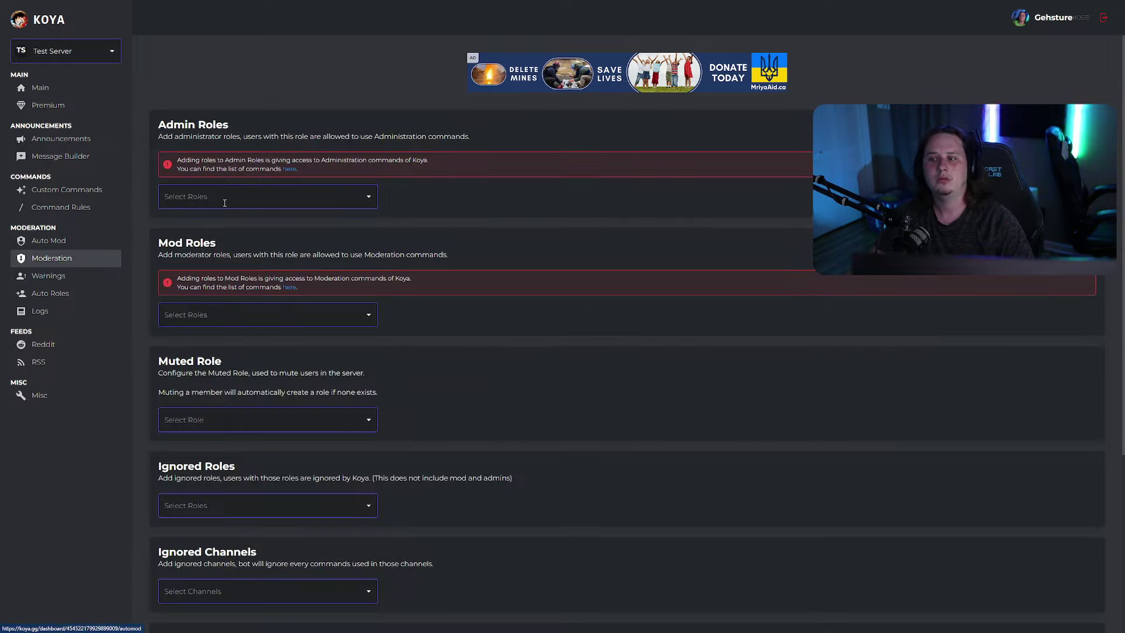
left_click(59, 241)
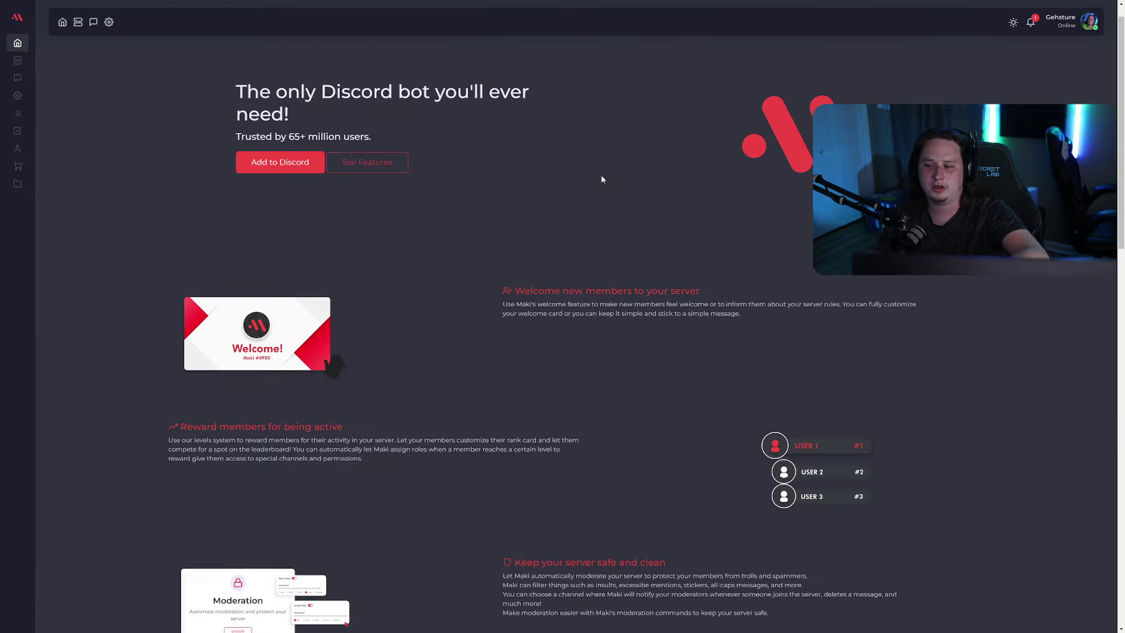
Step: Switch to the Maki website and read its homepage feature descriptions, including moderation, music and economy
scroll(602, 179, "down", 5)
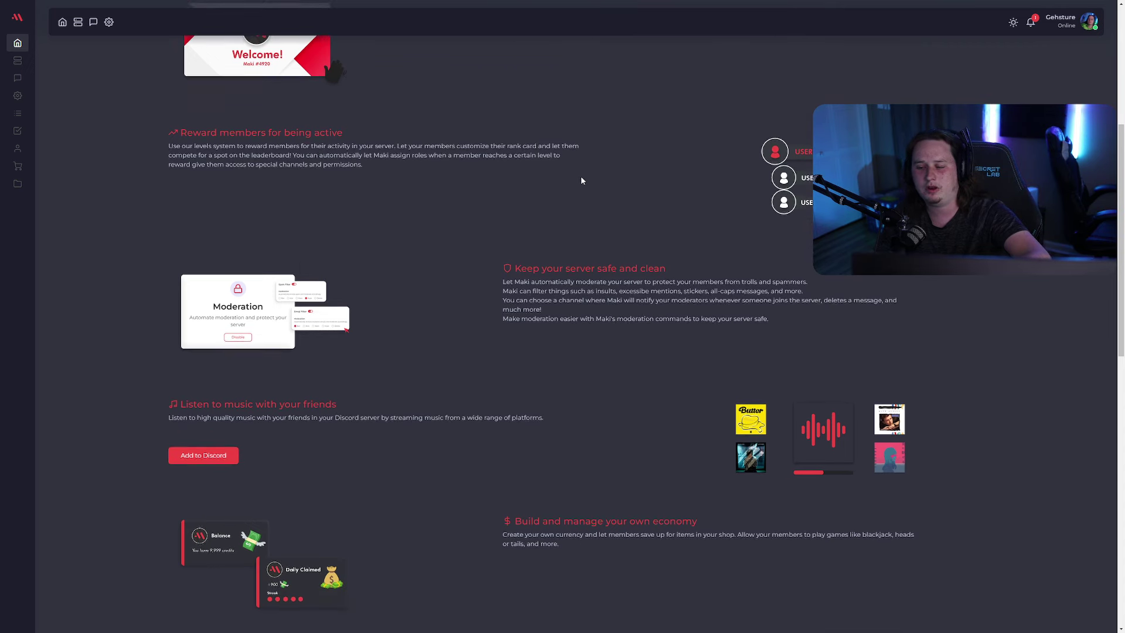
scroll(579, 181, "down", 1)
left_click_drag(375, 106, 185, 106)
left_click(243, 402)
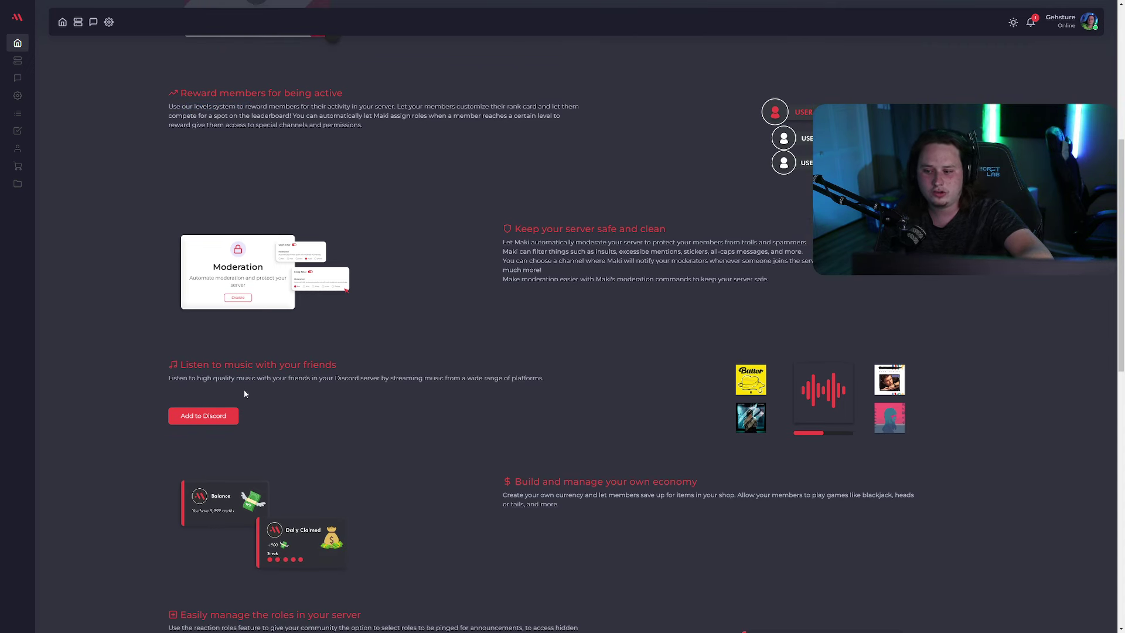
left_click_drag(170, 365, 301, 378)
left_click(410, 370)
scroll(518, 383, "down", 2)
left_click_drag(524, 406, 643, 408)
left_click(595, 389)
scroll(595, 389, "up", 8)
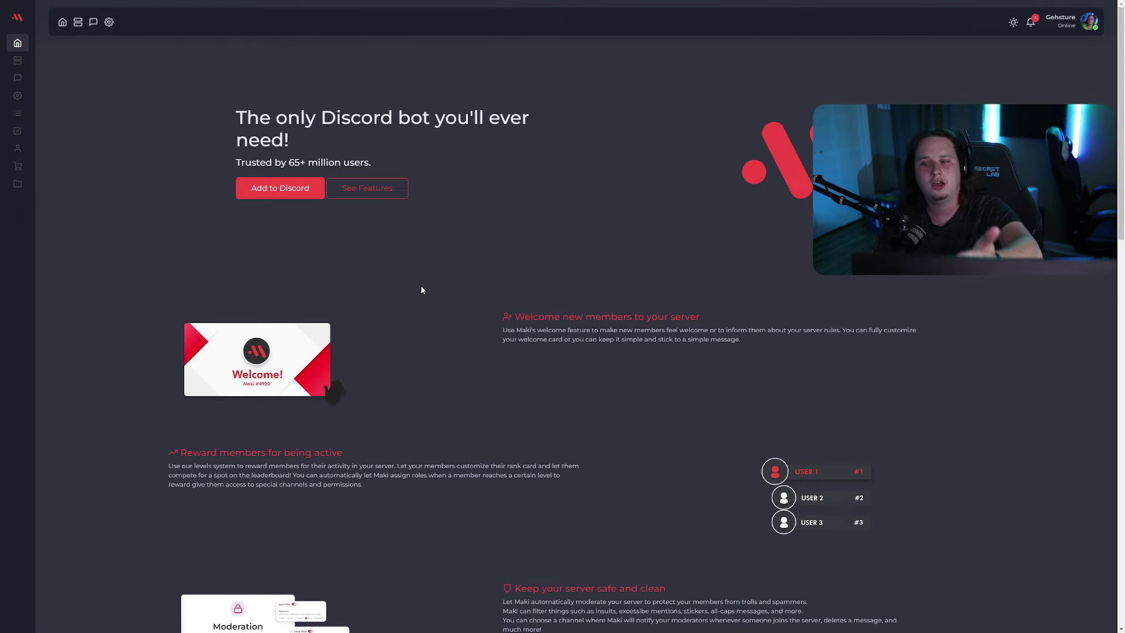
Step: Open Maki's dashboard for Test Server and look over its Server Management, Engagement & Fun and Utilities features
left_click(82, 97)
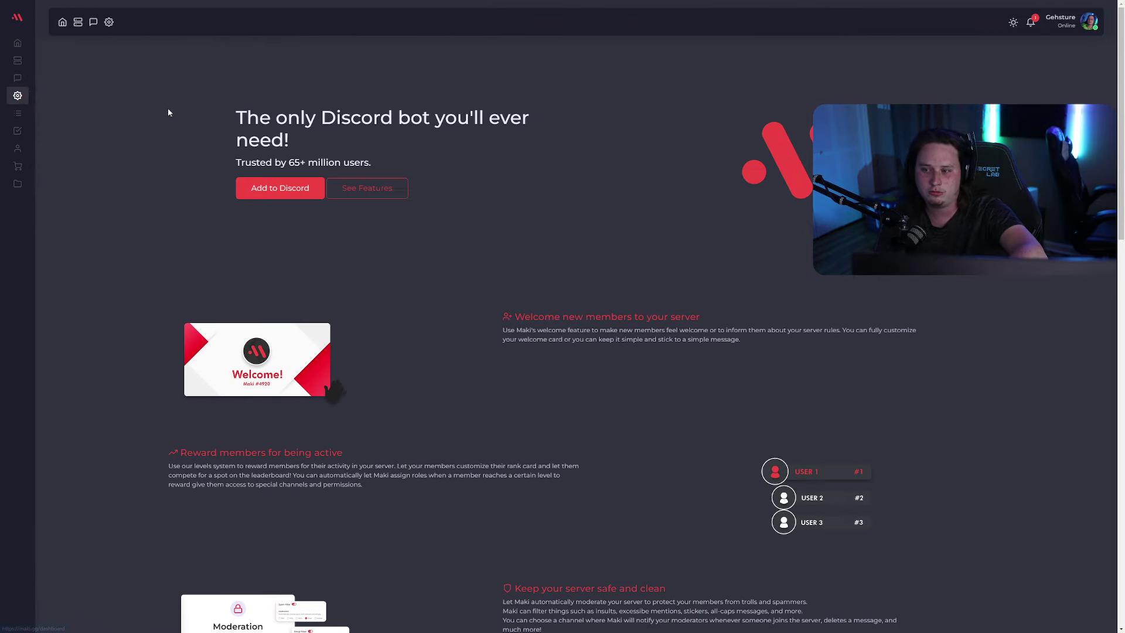
left_click(327, 183)
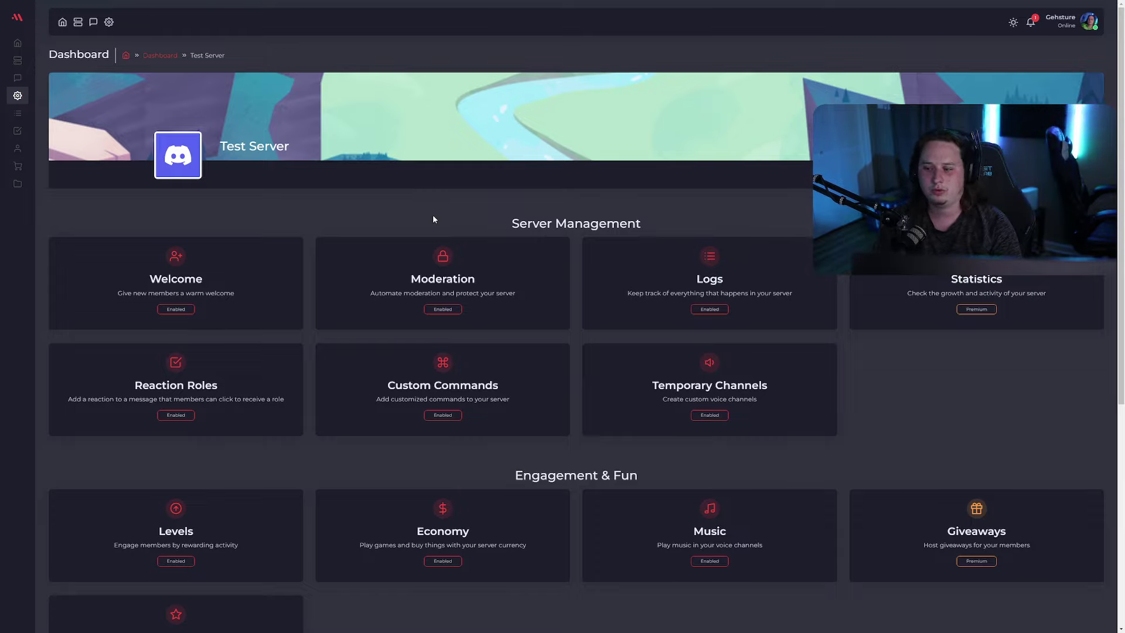
scroll(363, 308, "down", 5)
scroll(260, 197, "up", 5)
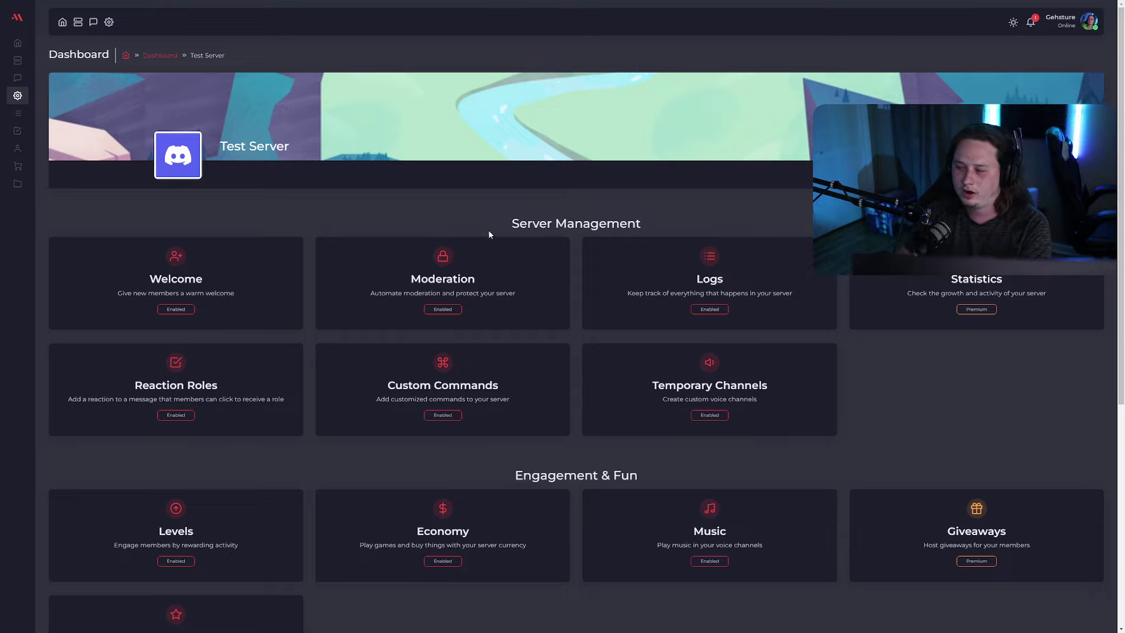
scroll(502, 244, "down", 6)
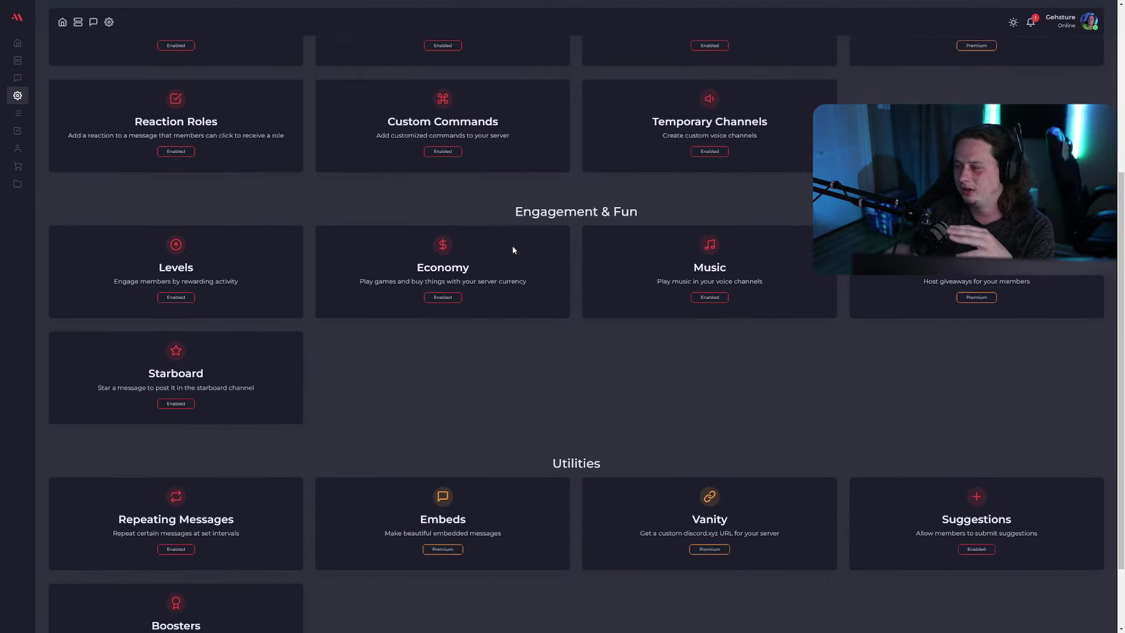
scroll(639, 261, "up", 2)
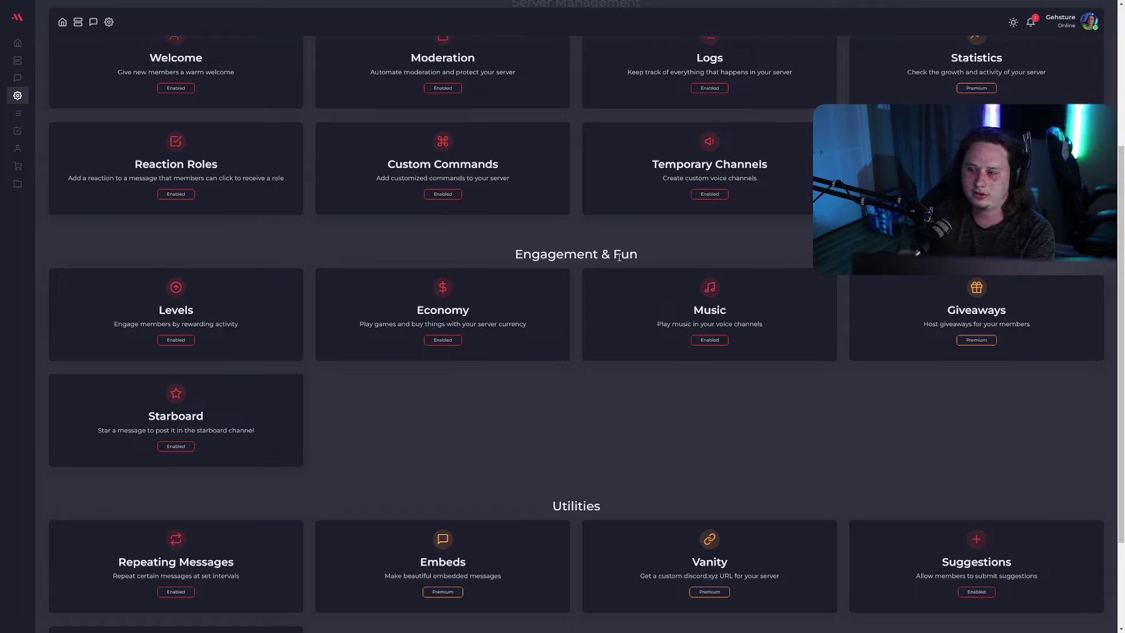
Step: Read the descriptions of the Levels, Economy, Music and Giveaways features under Engagement & Fun
left_click_drag(511, 257, 630, 250)
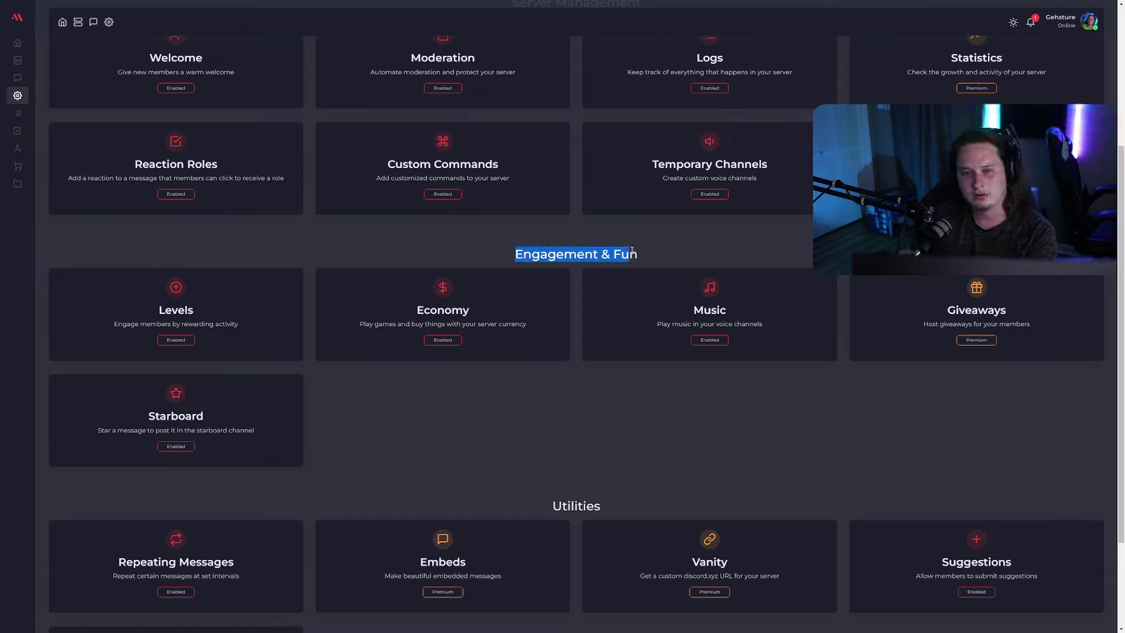
left_click(631, 250)
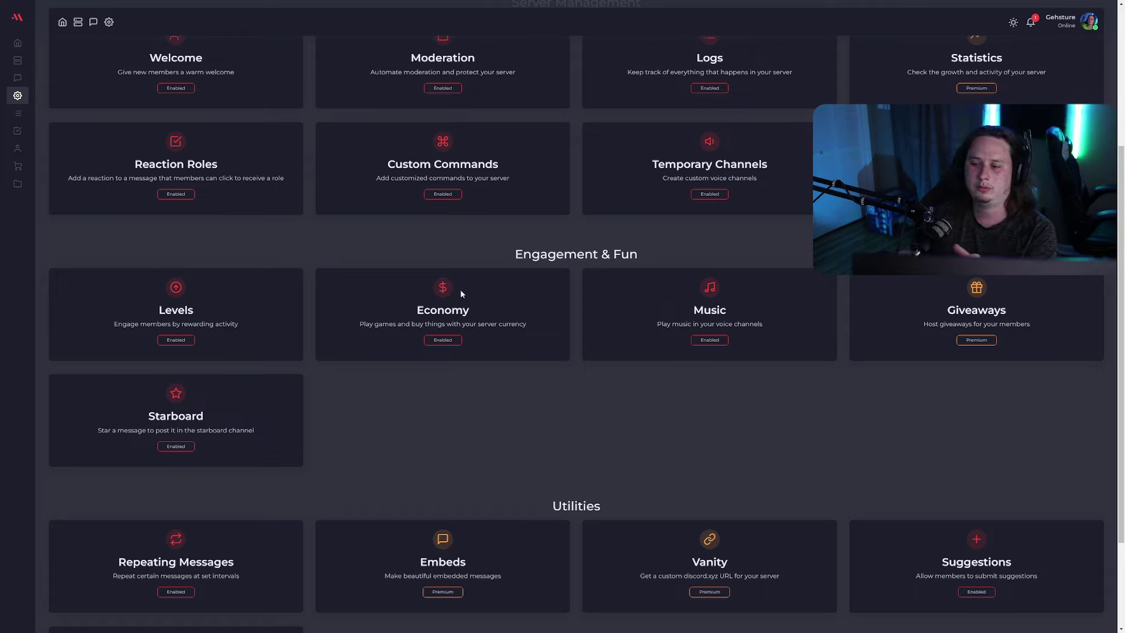
left_click_drag(235, 326, 130, 324)
left_click_drag(373, 324, 507, 324)
left_click(506, 323)
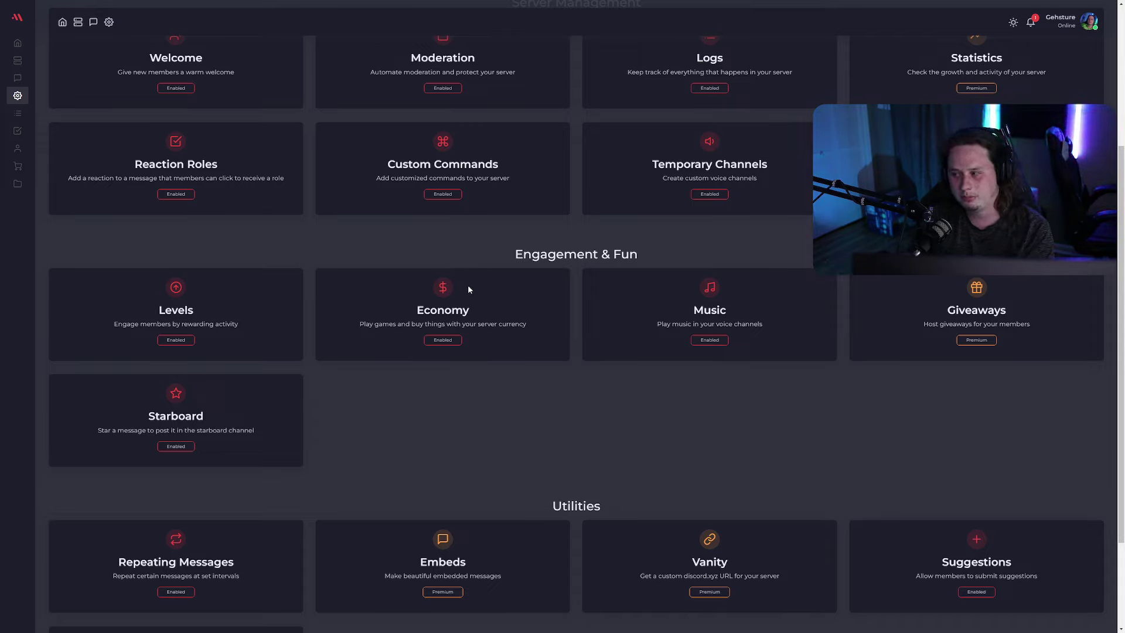
left_click_drag(657, 324, 763, 322)
left_click_drag(869, 319, 1031, 324)
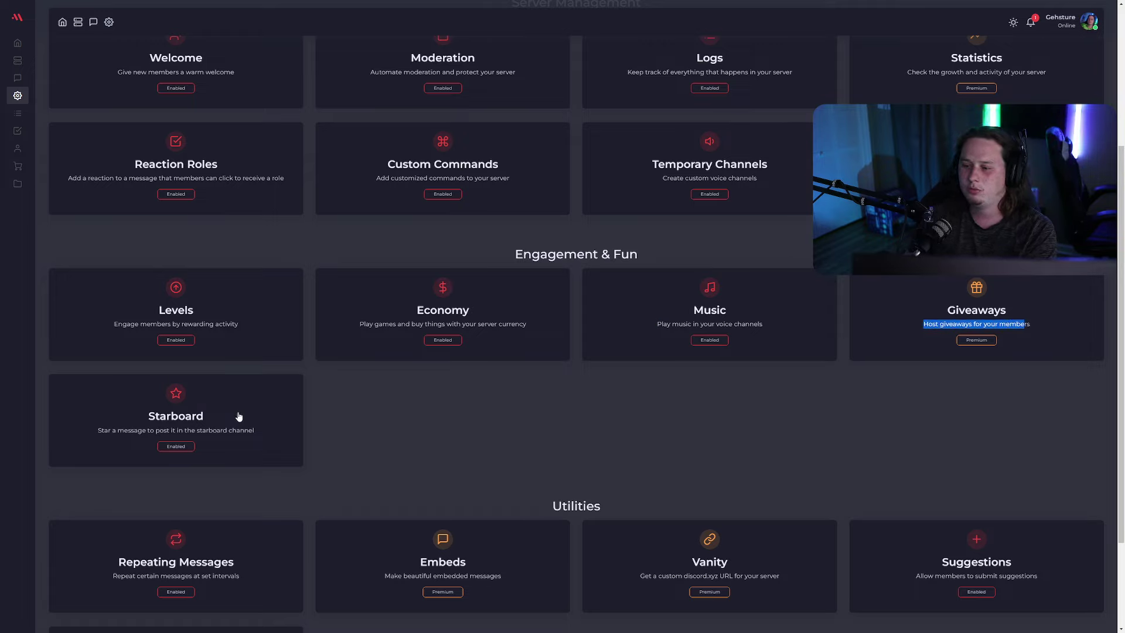
left_click(642, 321)
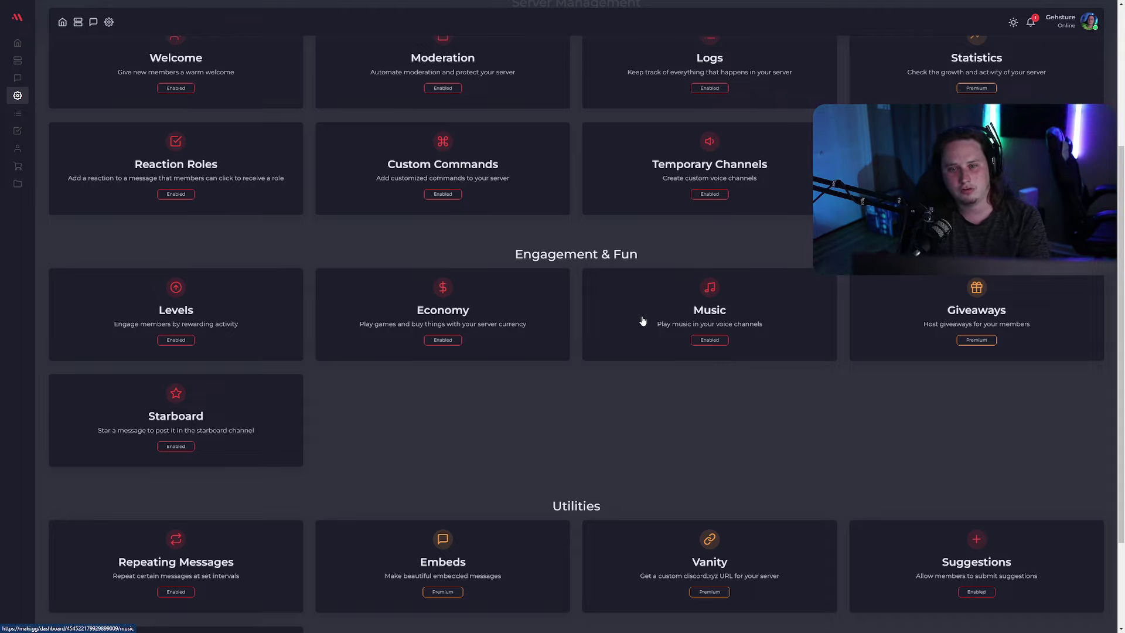
Step: Try to open the Embeds feature under Utilities and decline the Premium upgrade
scroll(718, 322, "down", 3)
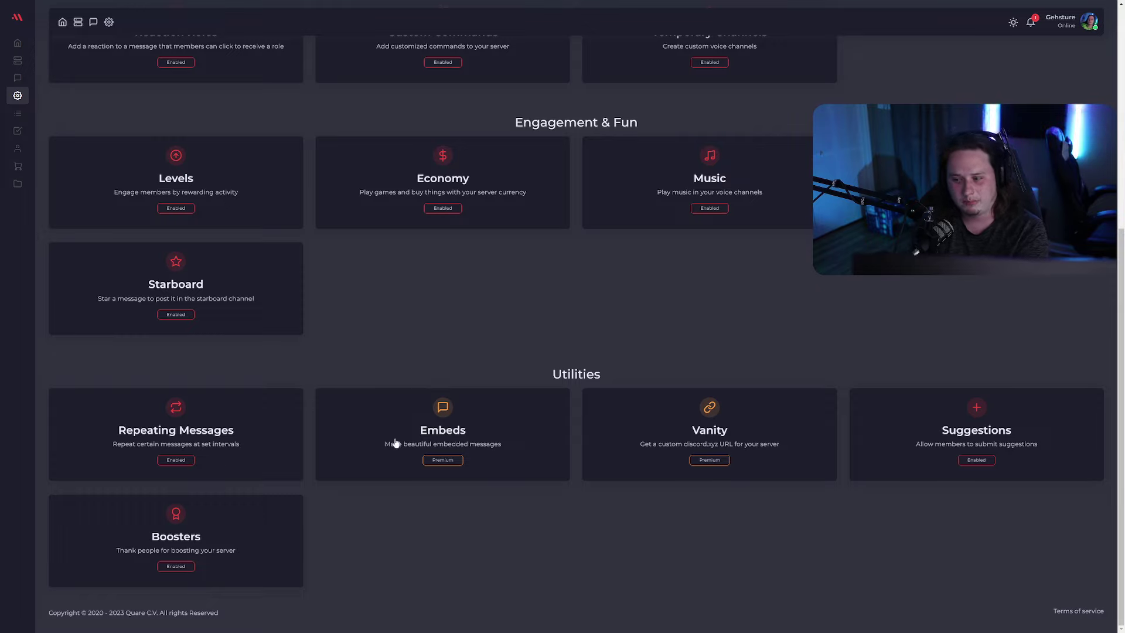
left_click(431, 436)
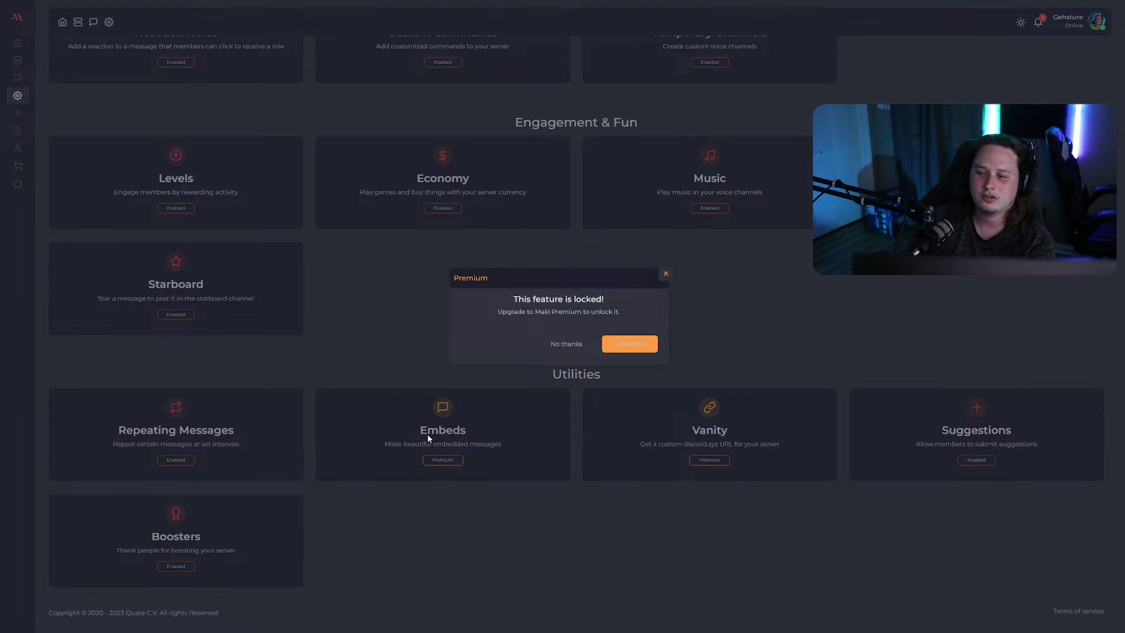
left_click(557, 344)
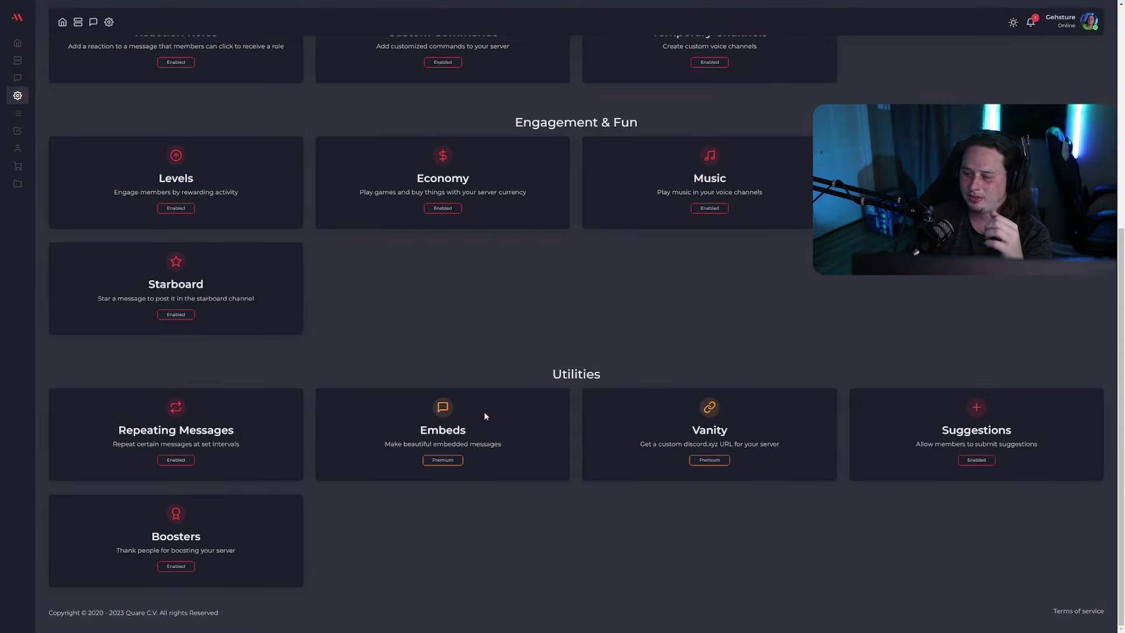
Step: Open the Reaction Roles feature and examine the role, message link and reaction settings for a new reaction role
scroll(472, 431, "up", 1)
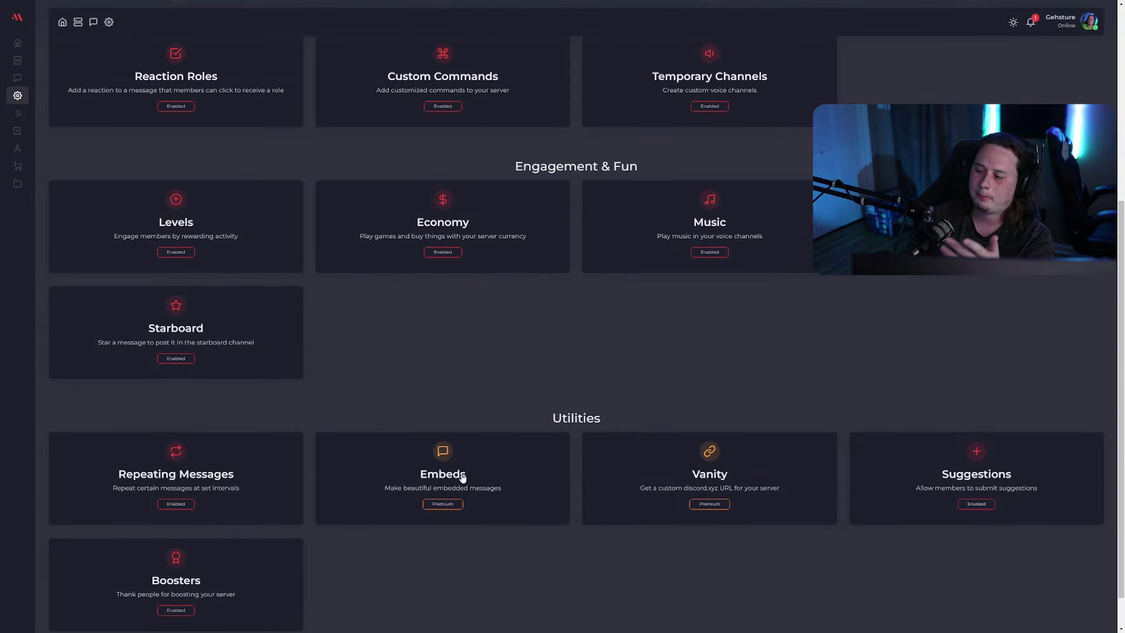
scroll(674, 260, "up", 6)
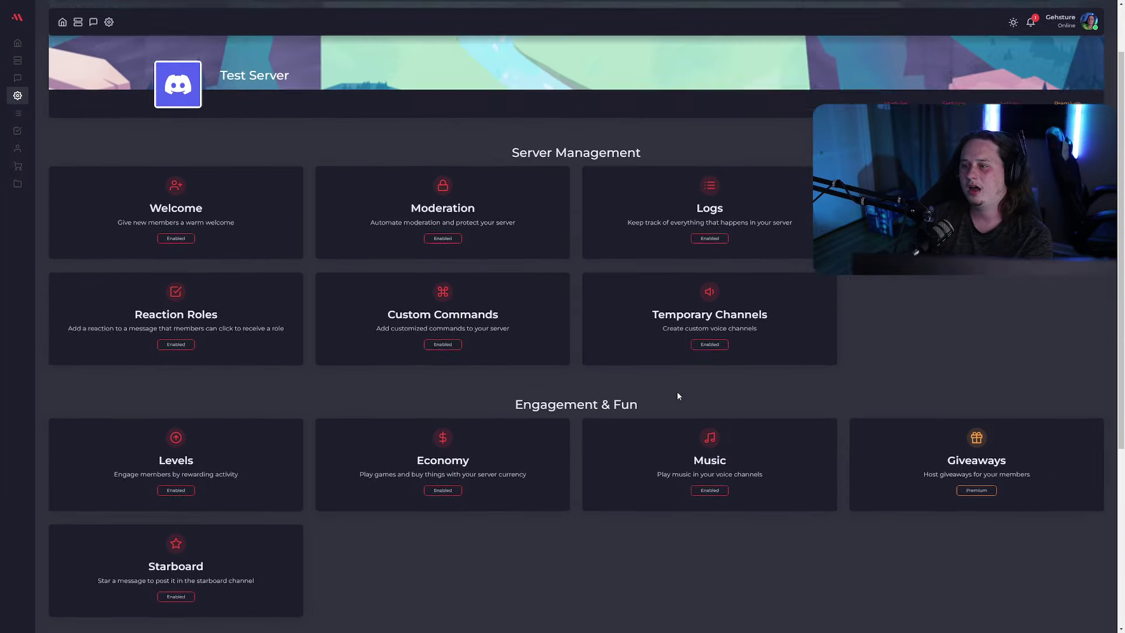
scroll(596, 432, "down", 4)
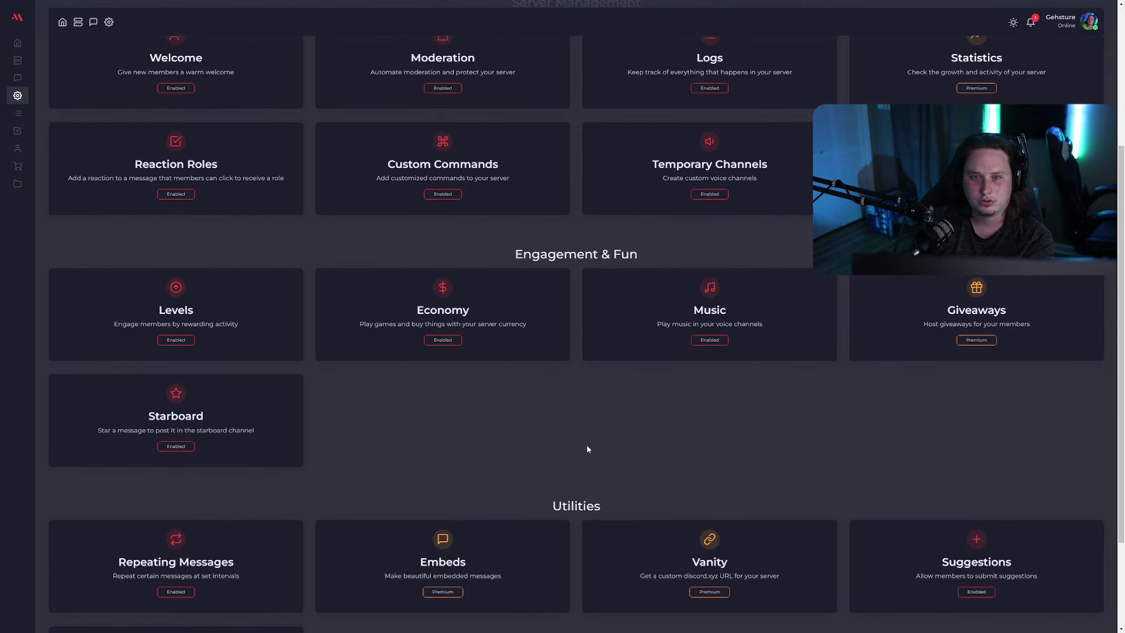
scroll(568, 450, "up", 1)
left_click(244, 240)
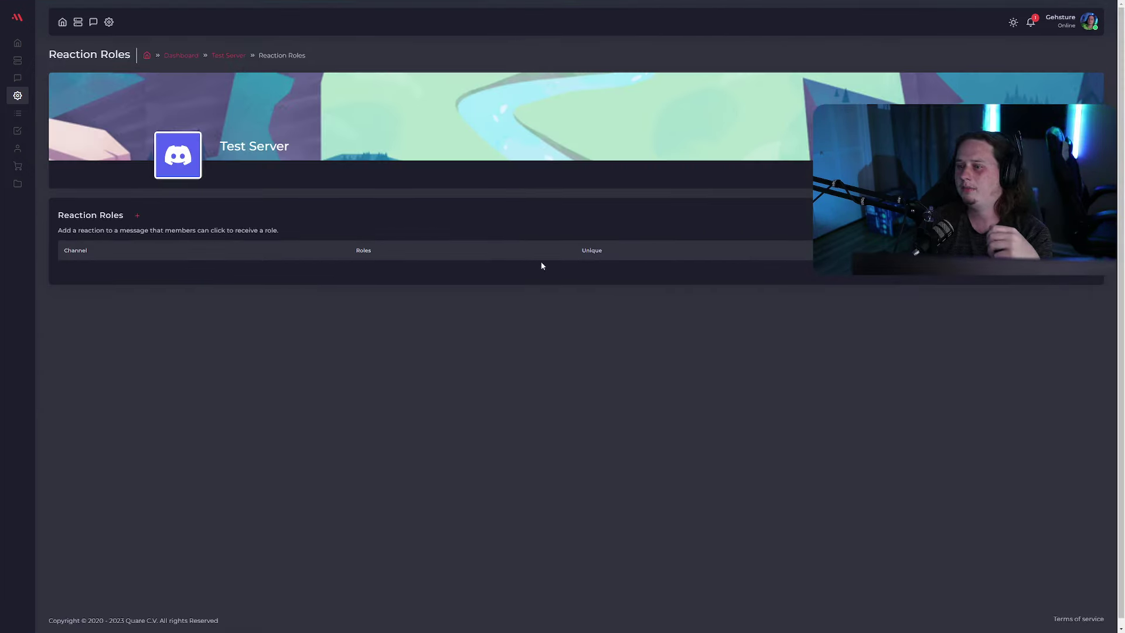
left_click(136, 217)
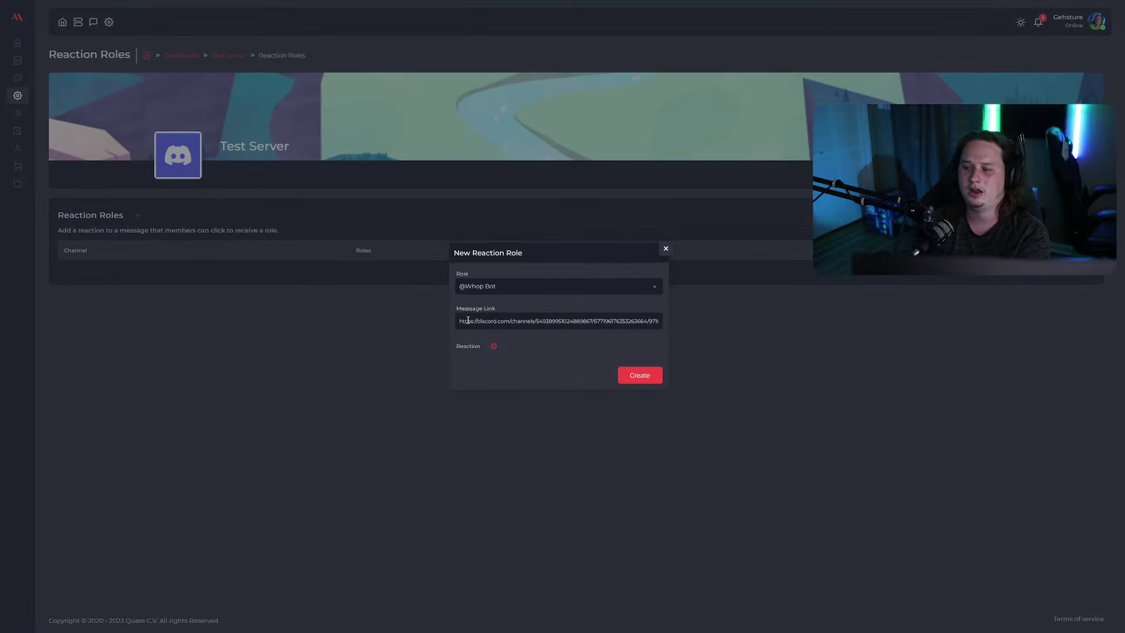
left_click(507, 306)
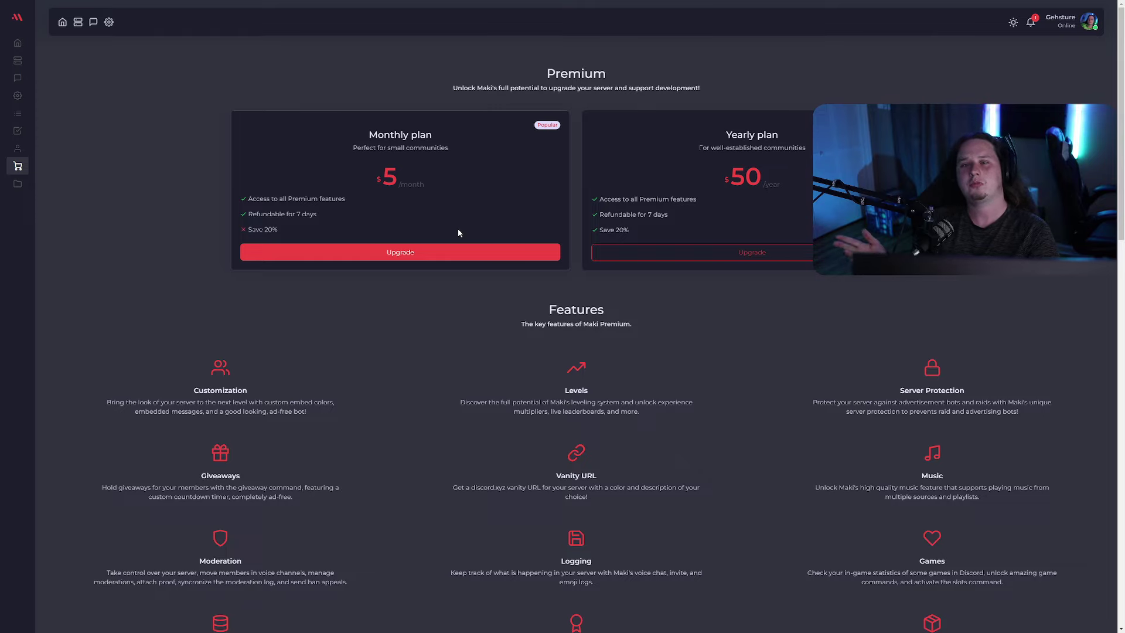
Step: Examine the monthly plan's price and the key features on Maki's Premium page
left_click_drag(537, 193, 349, 184)
left_click(360, 173)
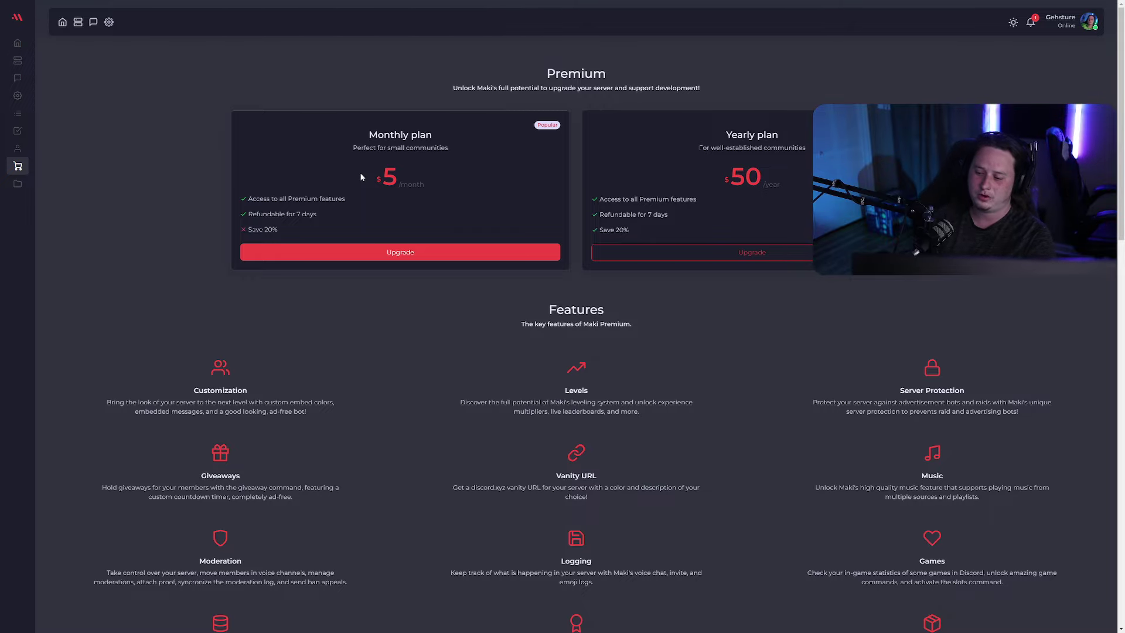
scroll(375, 135, "down", 2)
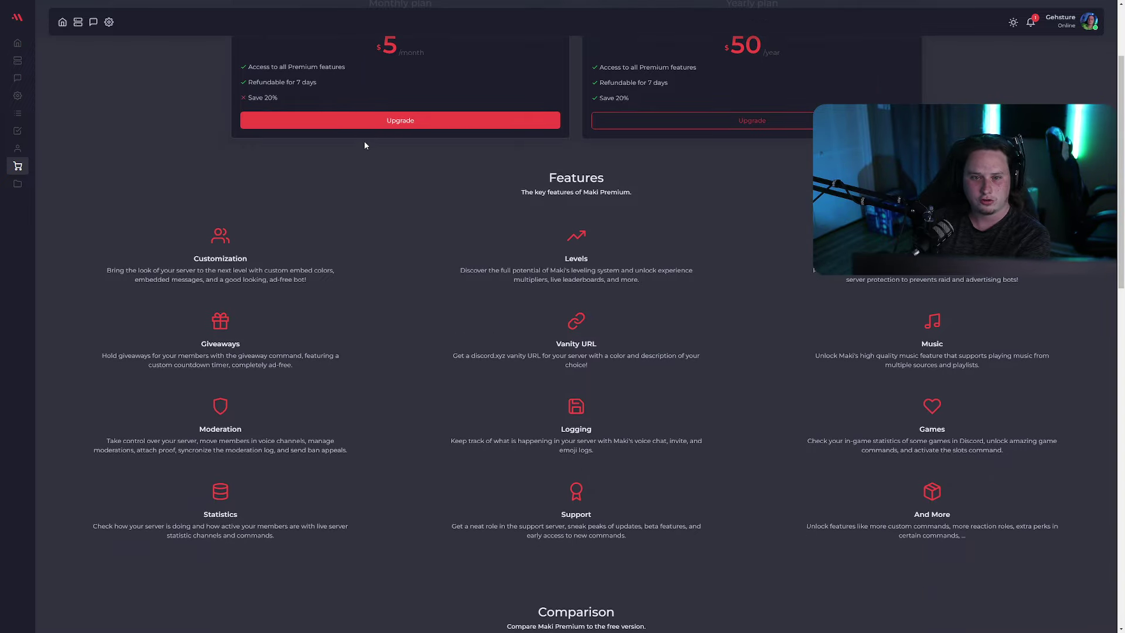
scroll(364, 147, "up", 1)
left_click_drag(374, 132, 424, 143)
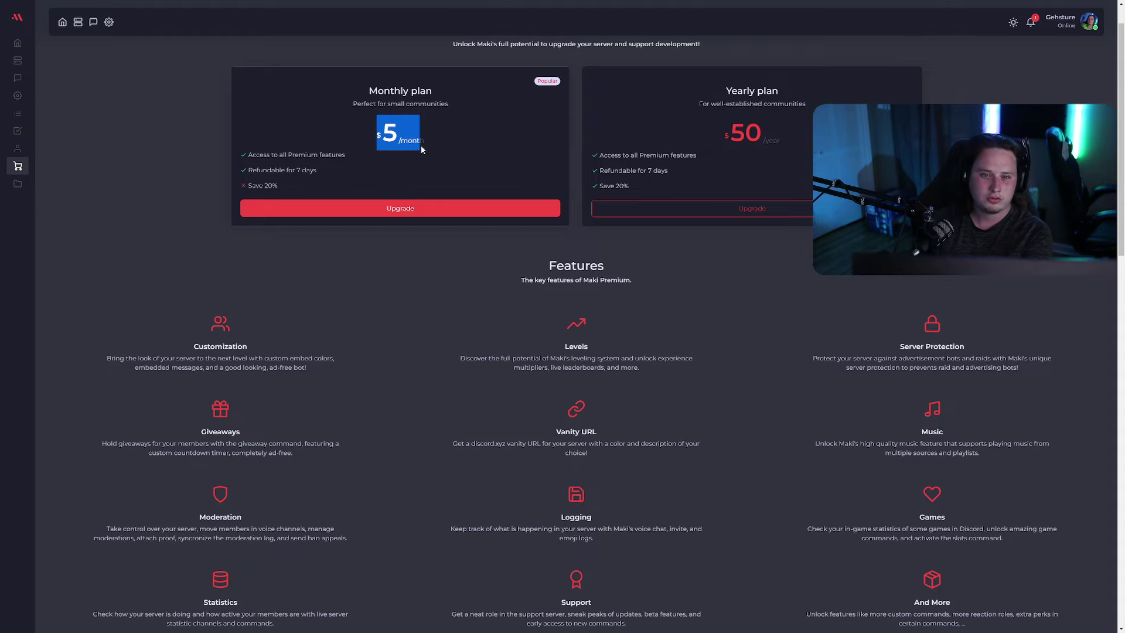
left_click(422, 149)
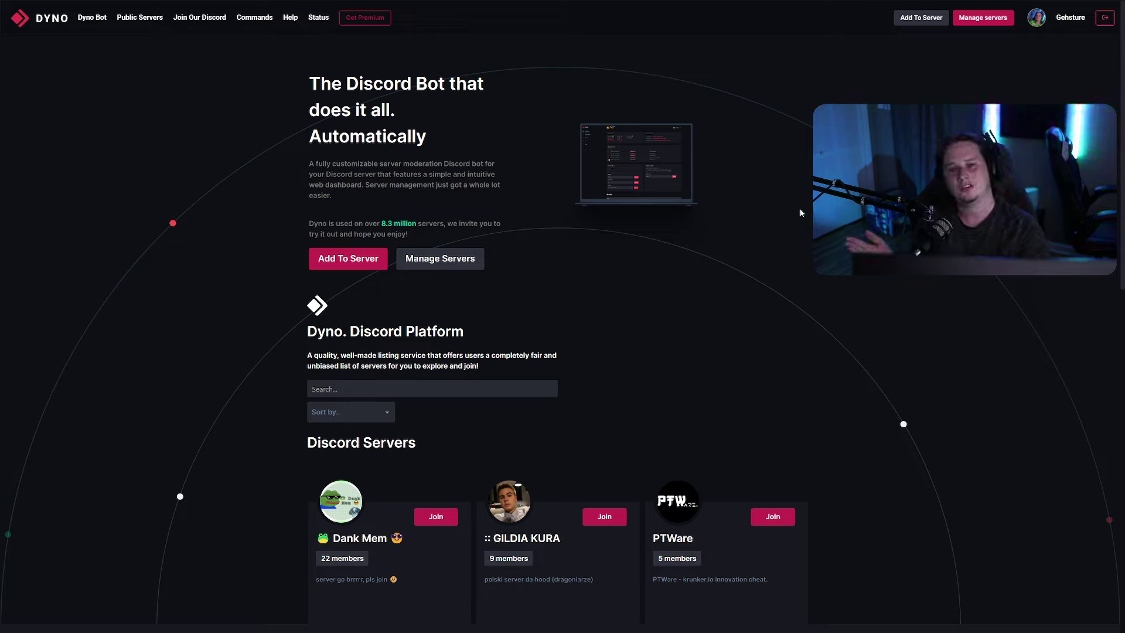
Step: Switch to the Dyno website, read how widely the bot is used, and look over the Test Server's modules
left_click_drag(338, 223, 414, 222)
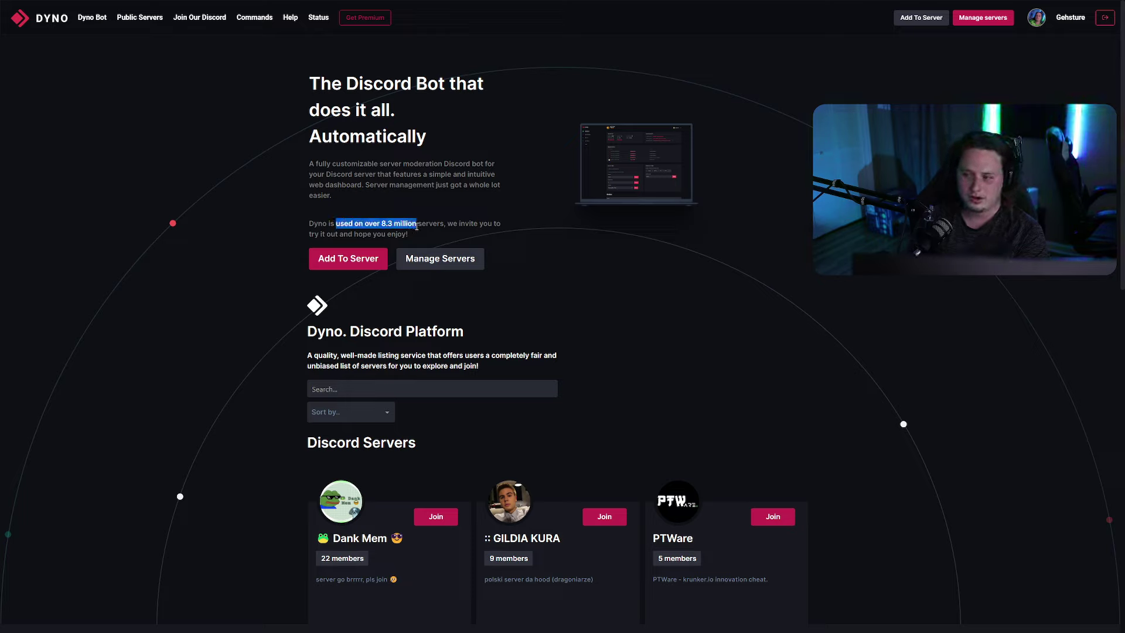
left_click(420, 227)
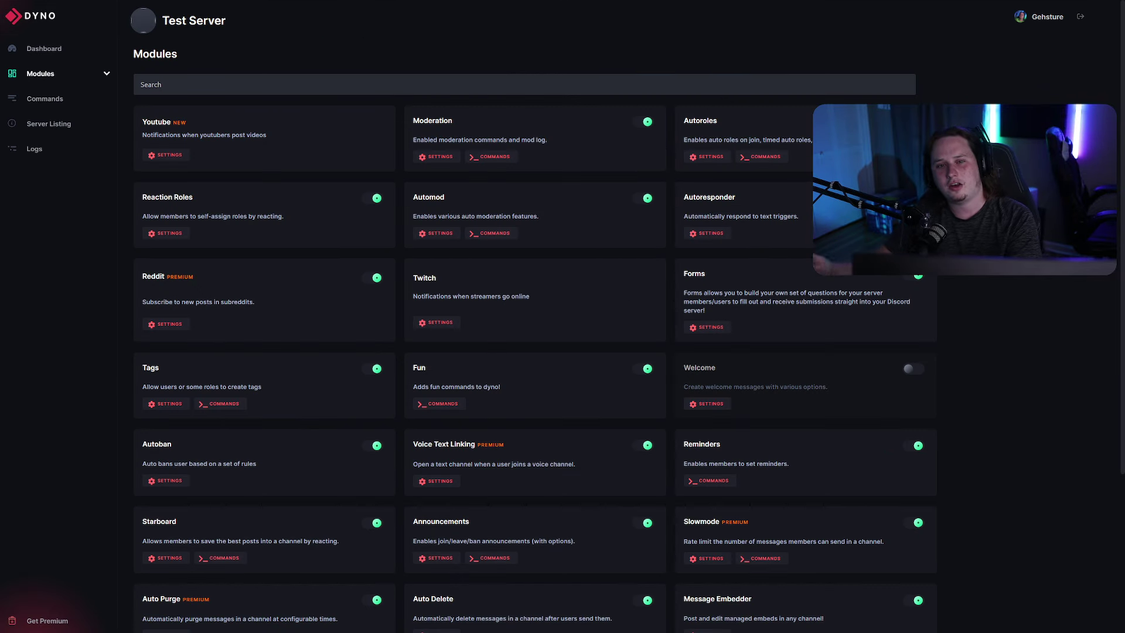
scroll(536, 363, "down", 3)
scroll(535, 363, "up", 3)
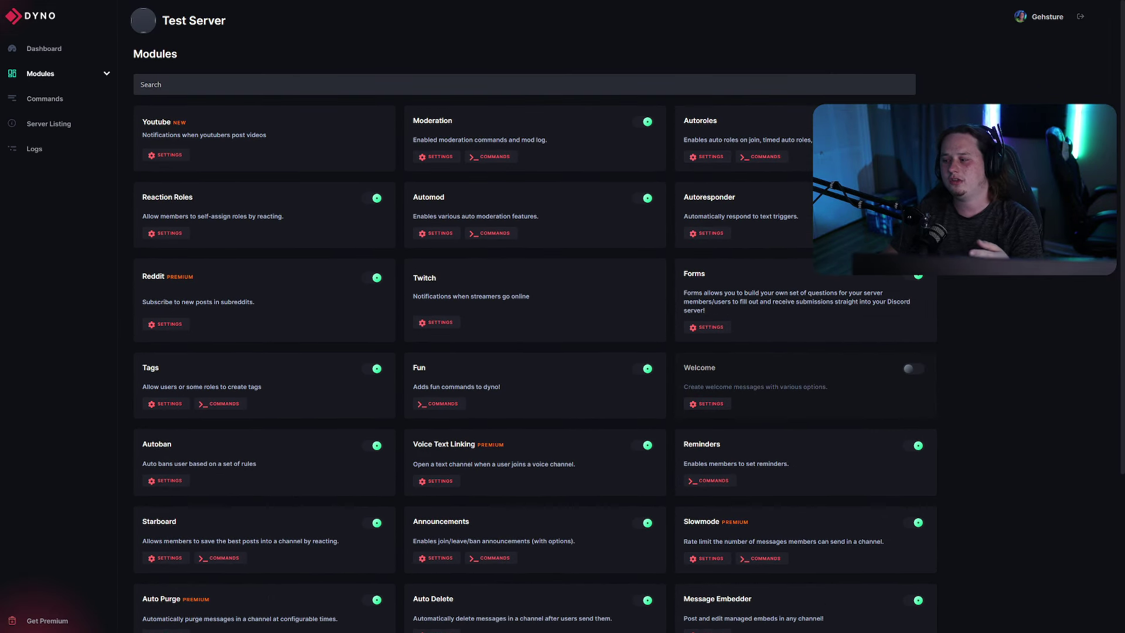
Step: Read through the full module list, from Youtube and Moderation to Giveaways, AFK and Highlights, checking which modules are Premium
scroll(535, 363, "down", 4)
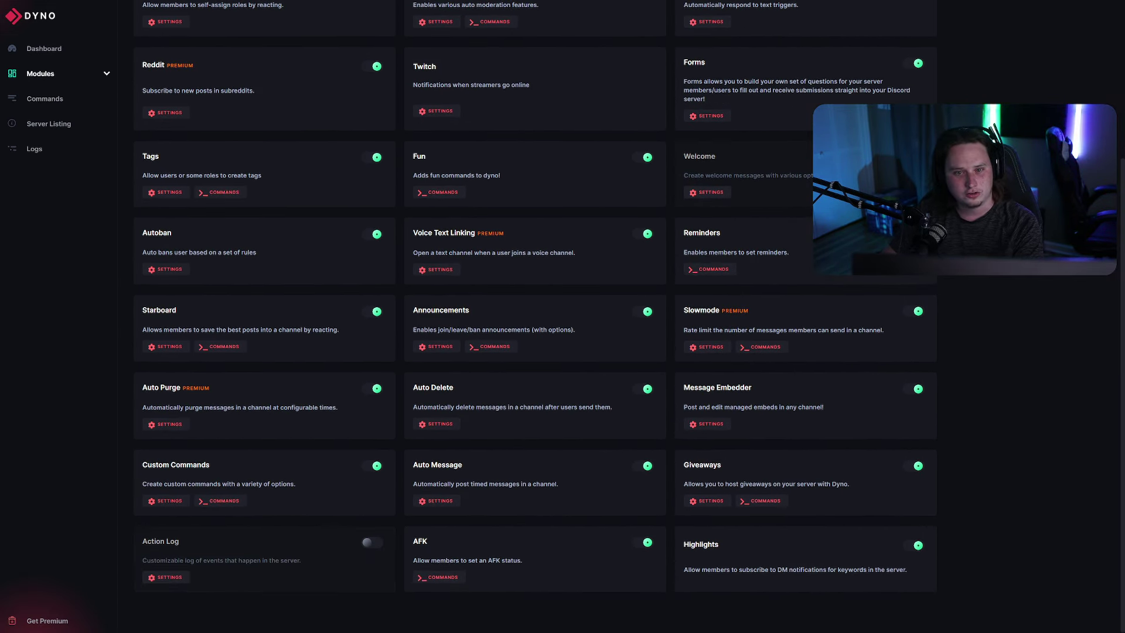
scroll(535, 316, "up", 4)
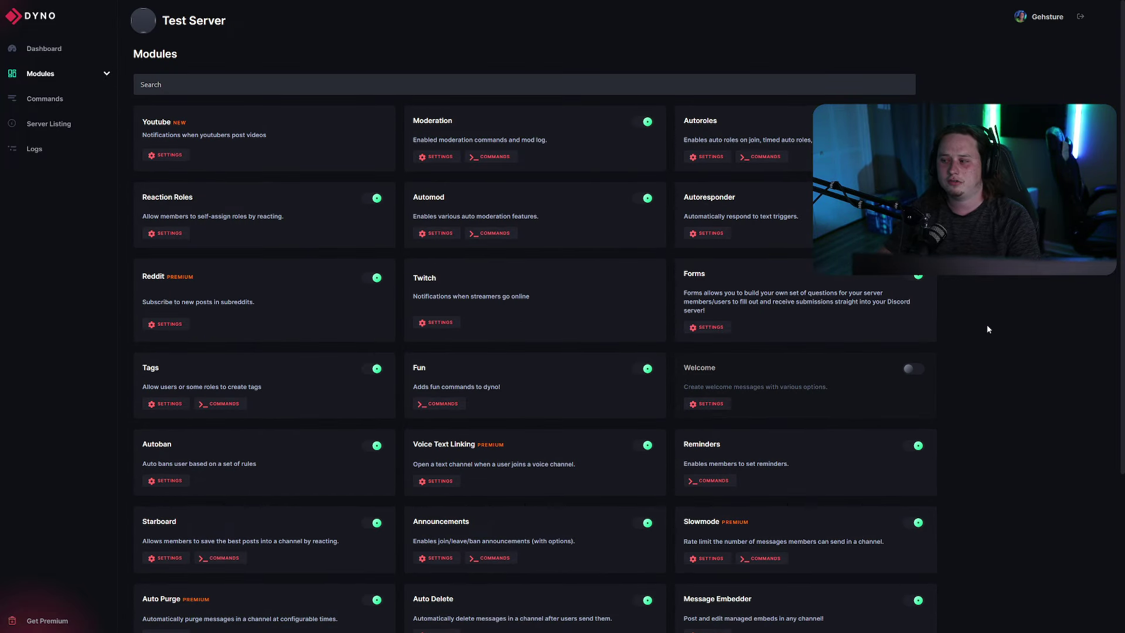
scroll(986, 329, "down", 2)
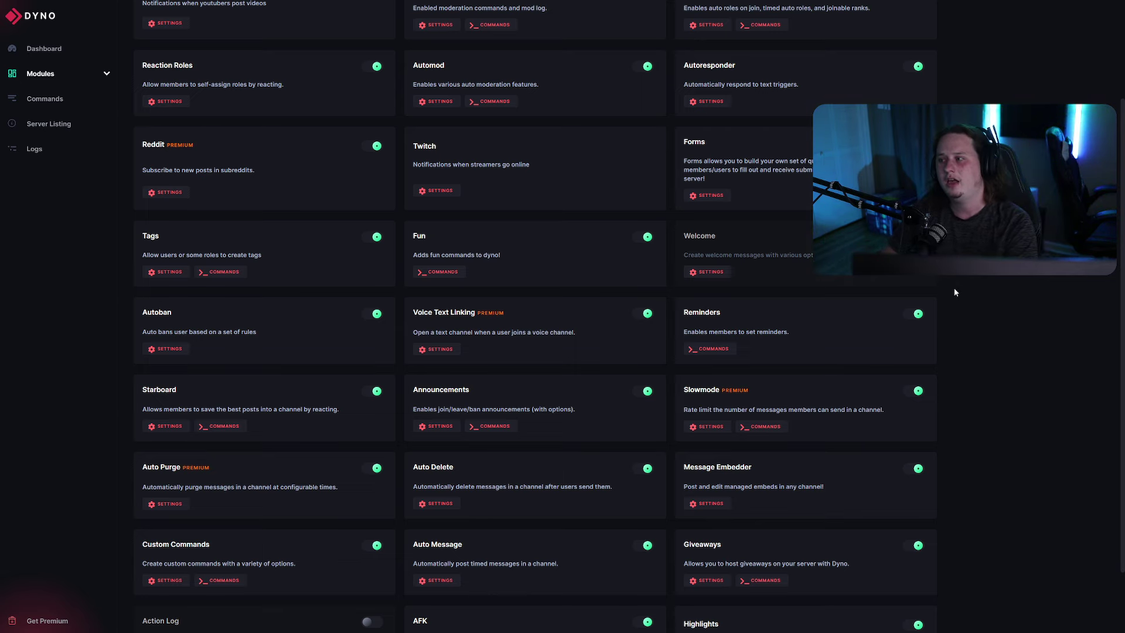
scroll(947, 291, "up", 2)
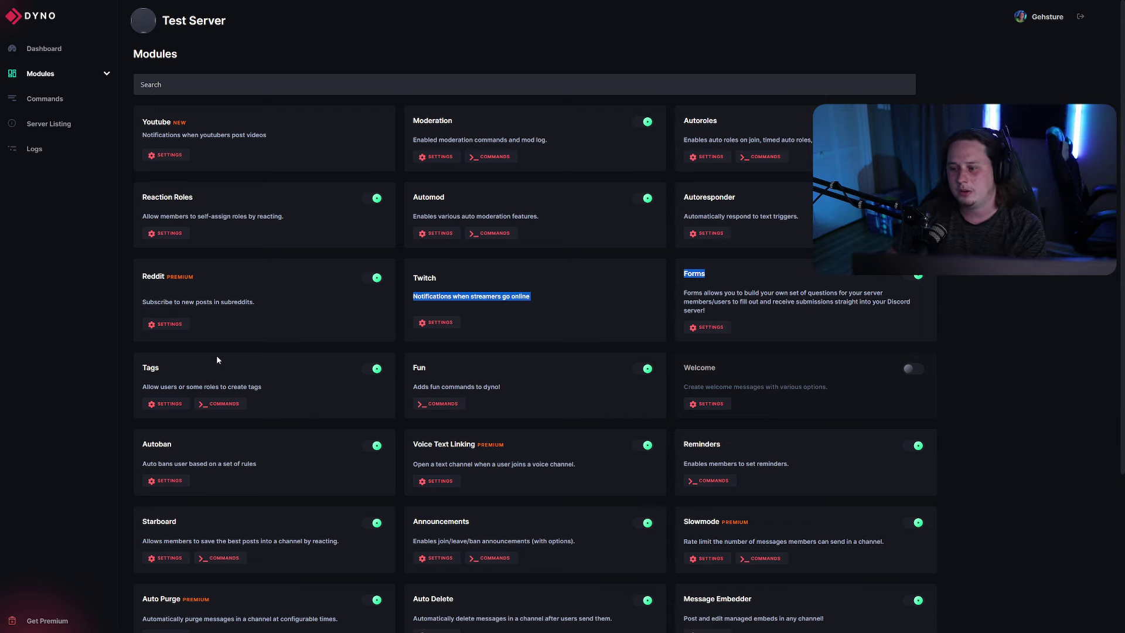
left_click(168, 361)
scroll(228, 392, "down", 3)
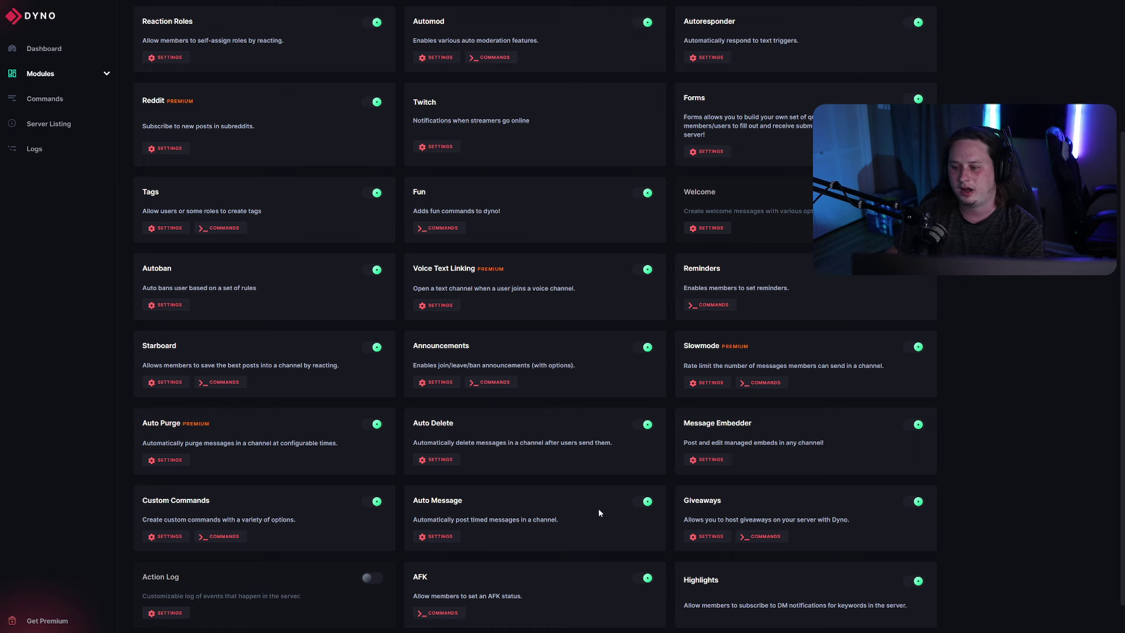
scroll(602, 515, "up", 2)
scroll(621, 533, "up", 1)
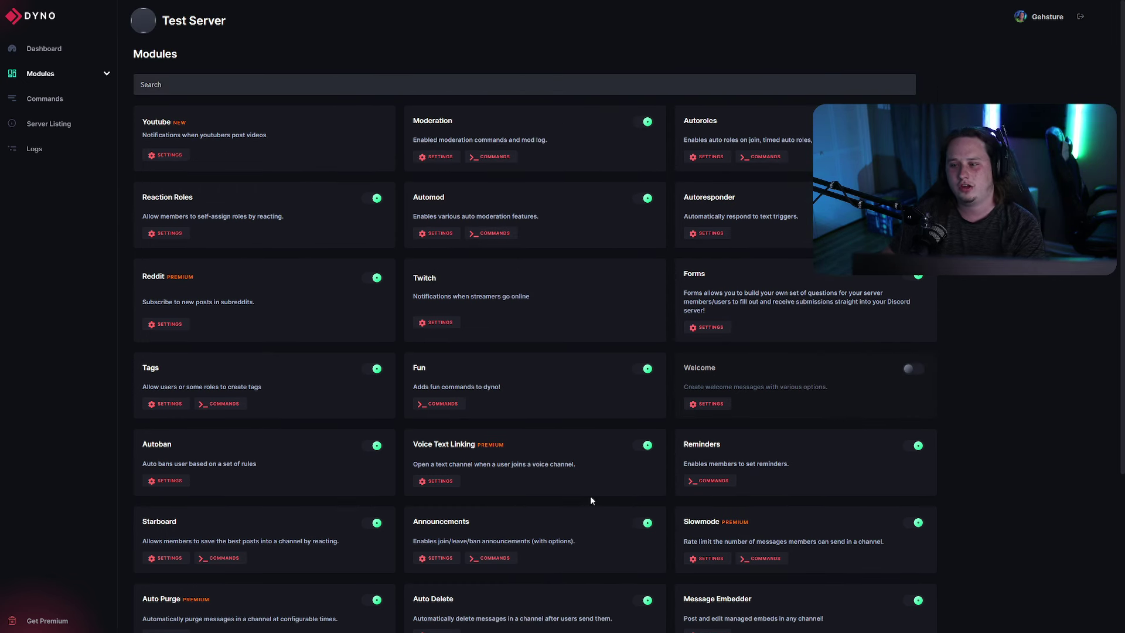
scroll(995, 291, "down", 2)
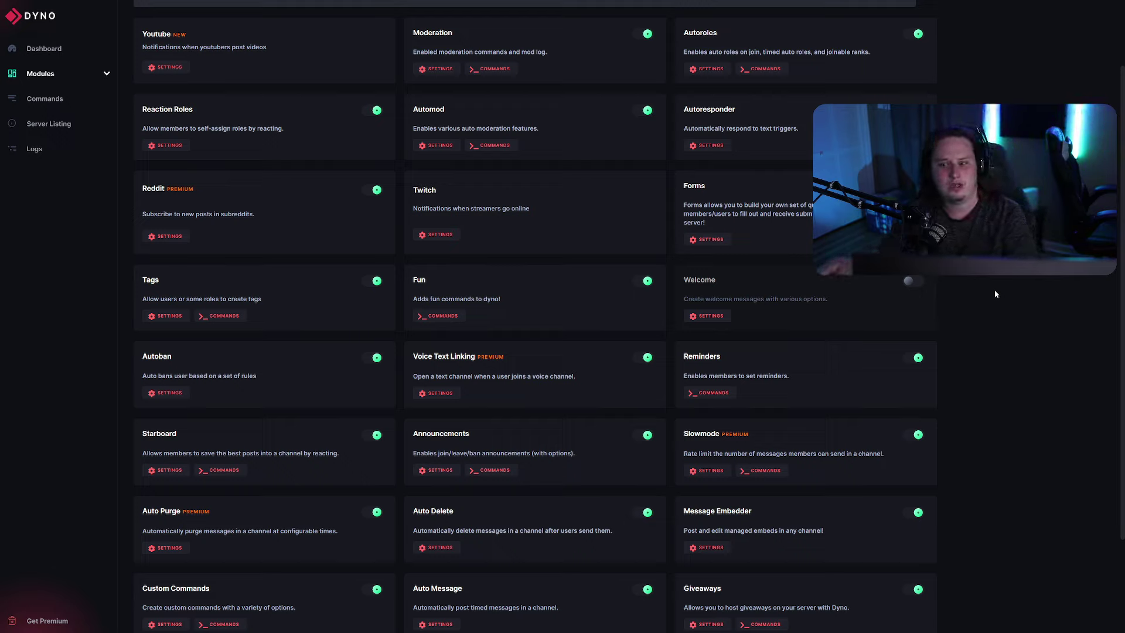
scroll(790, 334, "down", 3)
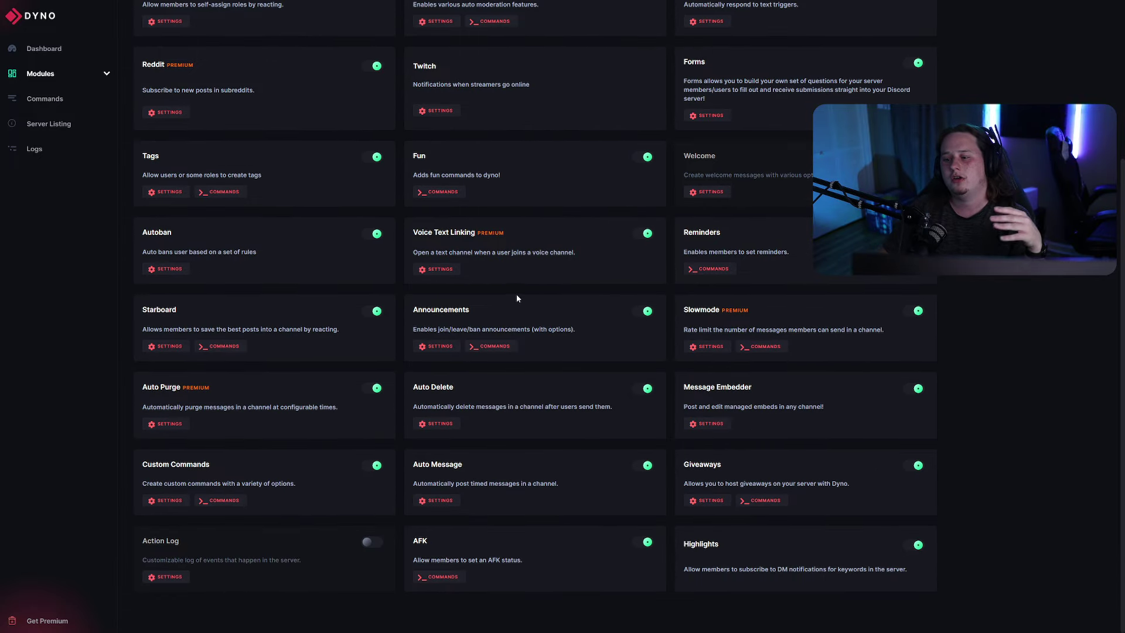
scroll(201, 375, "up", 5)
scroll(188, 240, "up", 1)
scroll(518, 381, "down", 4)
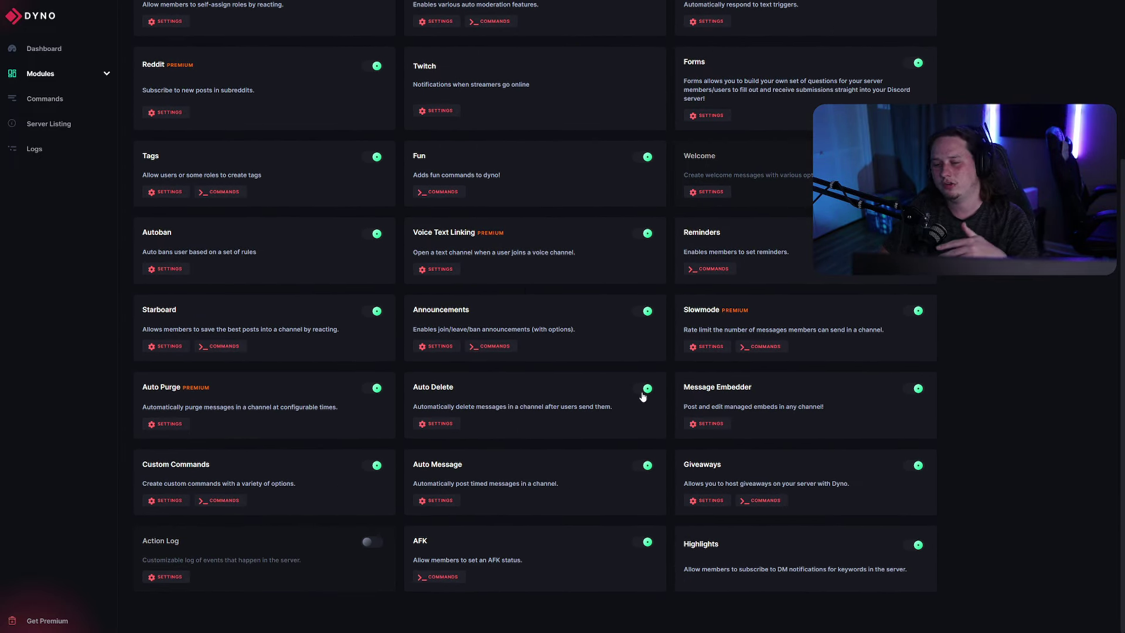
scroll(674, 361, "up", 3)
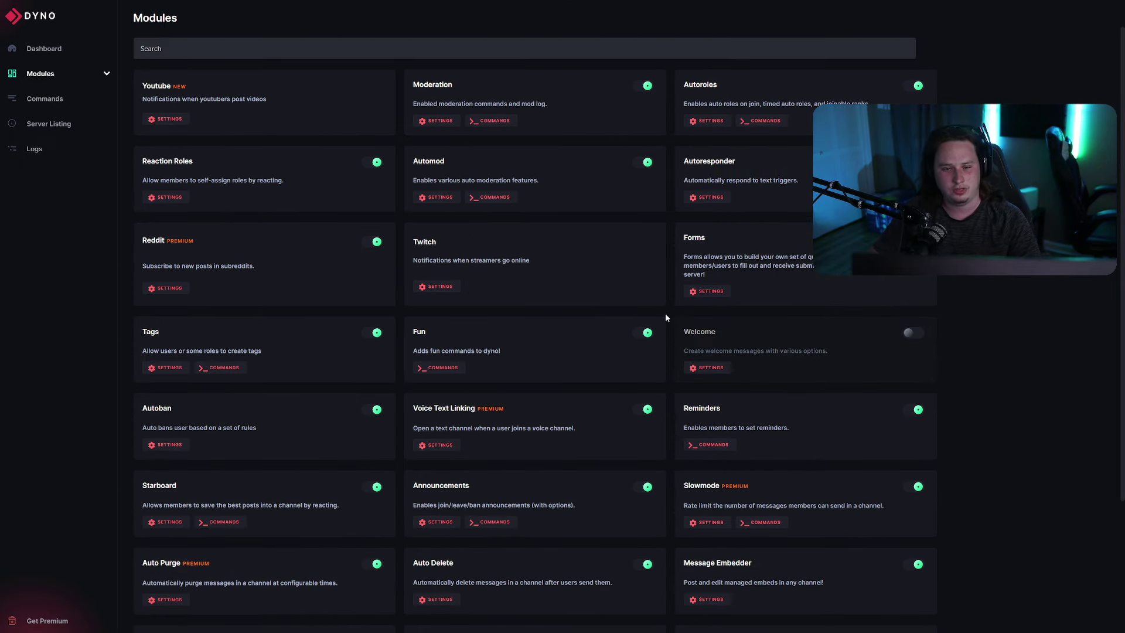
scroll(666, 318, "down", 3)
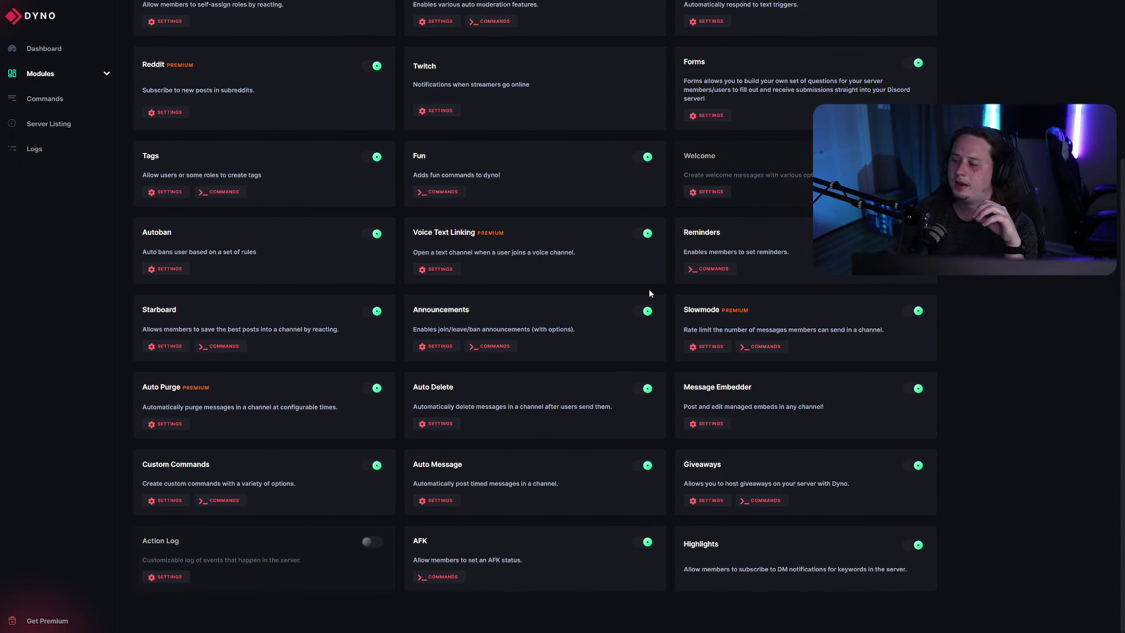
Step: Open the Reaction Roles module's settings, examine the message and selection type options, and return to the module list
scroll(527, 275, "up", 2)
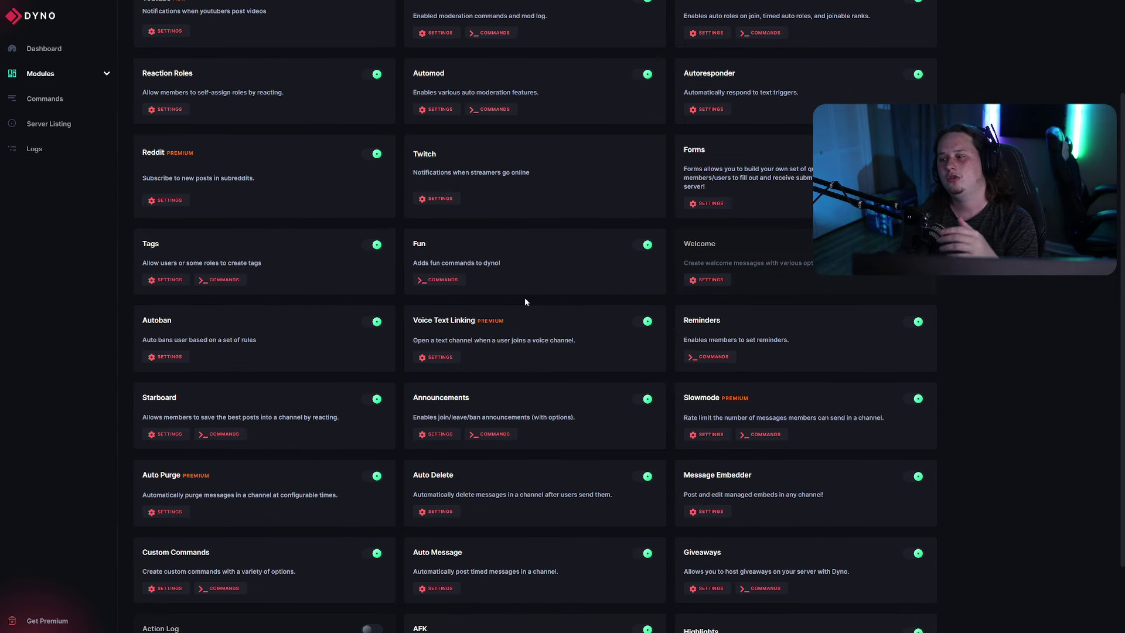
scroll(311, 191, "up", 1)
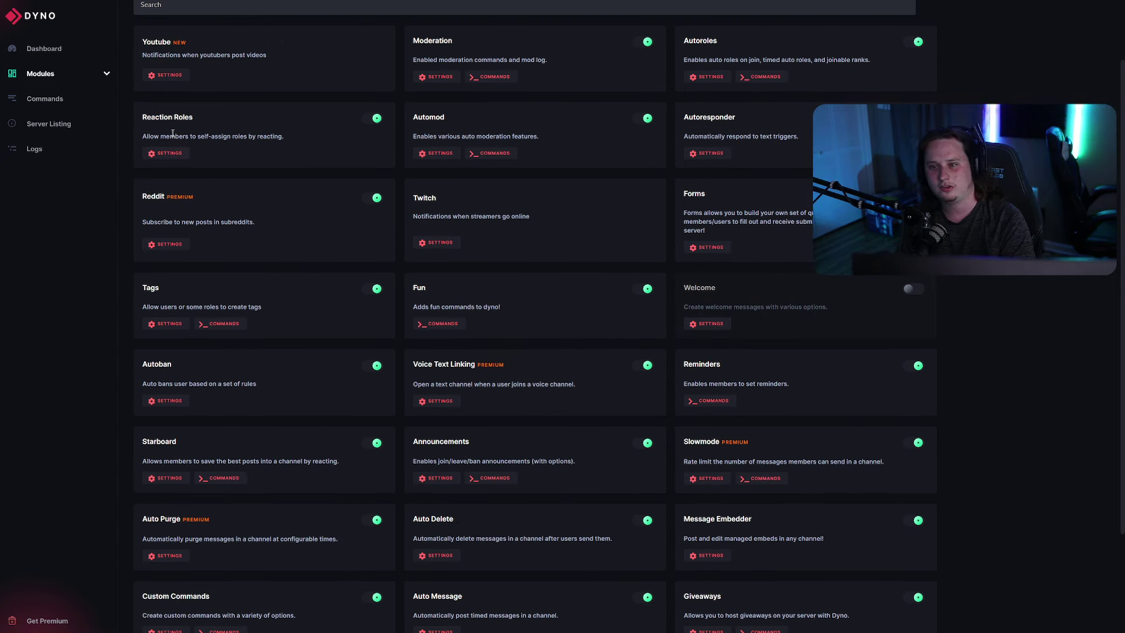
left_click(186, 156)
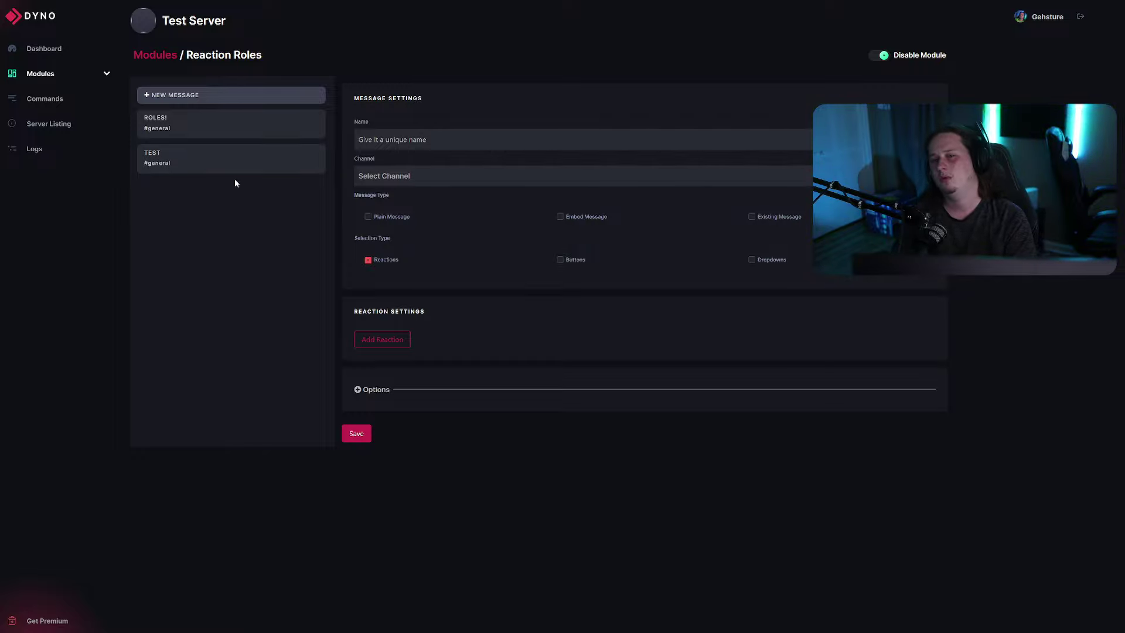
left_click(165, 56)
Step: Open the Message Embedder module's settings, examine the embed fields, and go back to look over the module list
scroll(489, 228, "down", 3)
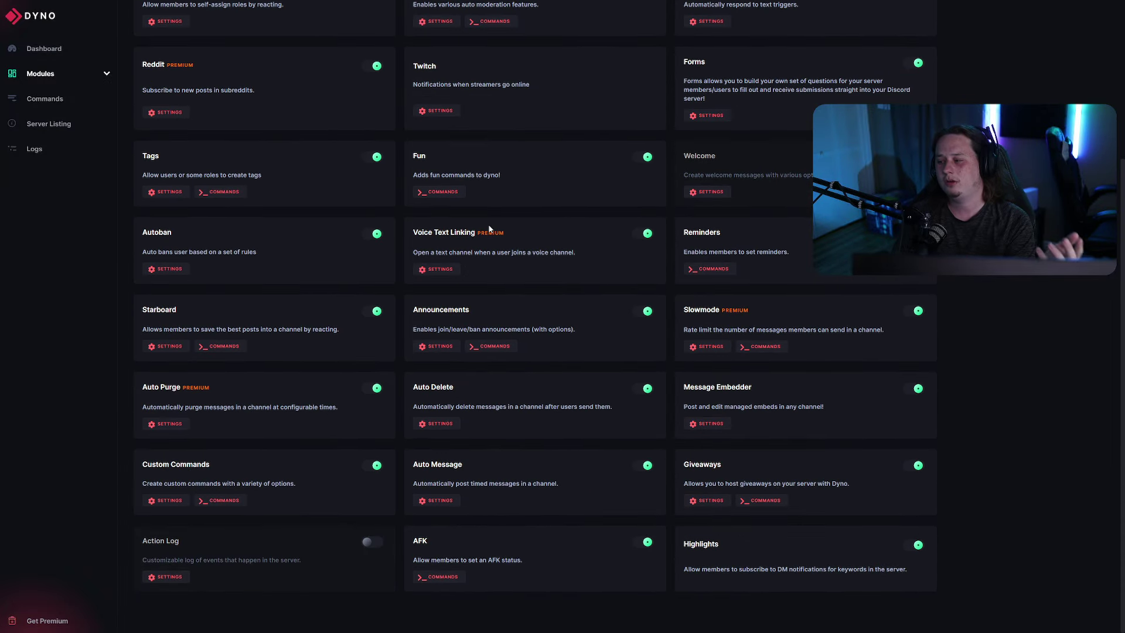
left_click(711, 424)
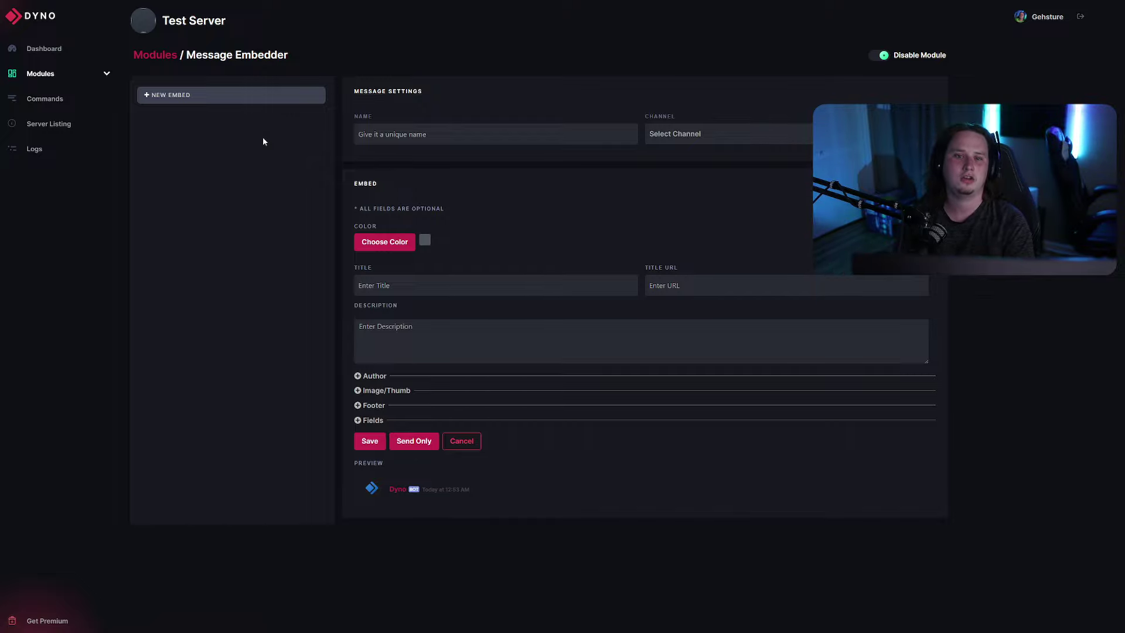
key("alt+Left")
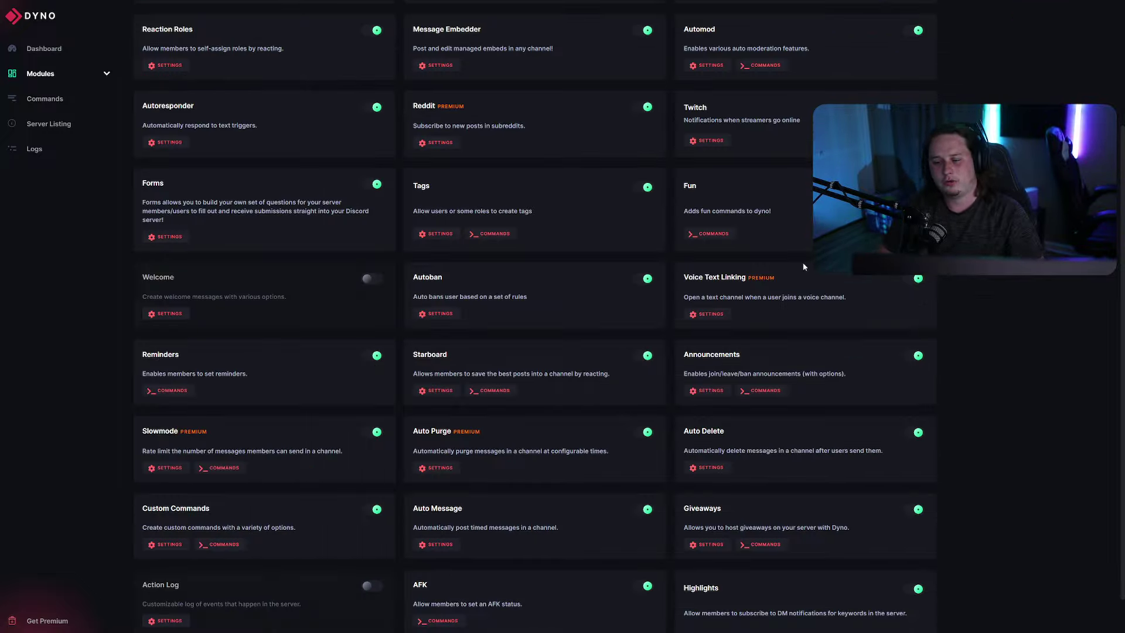
scroll(563, 147, "up", 3)
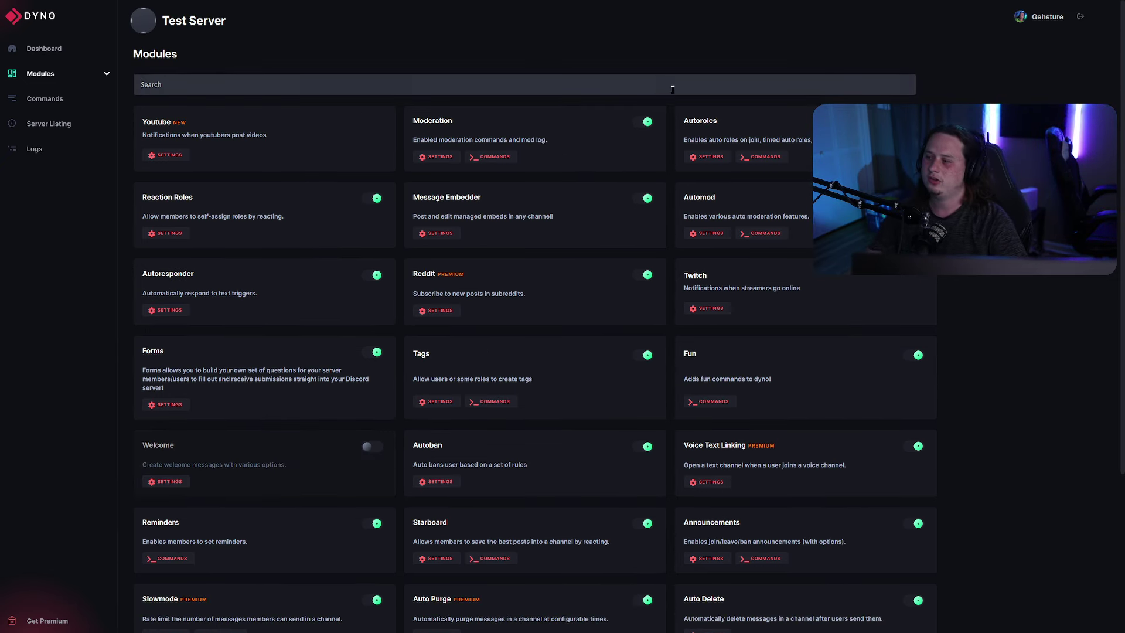
scroll(663, 83, "down", 2)
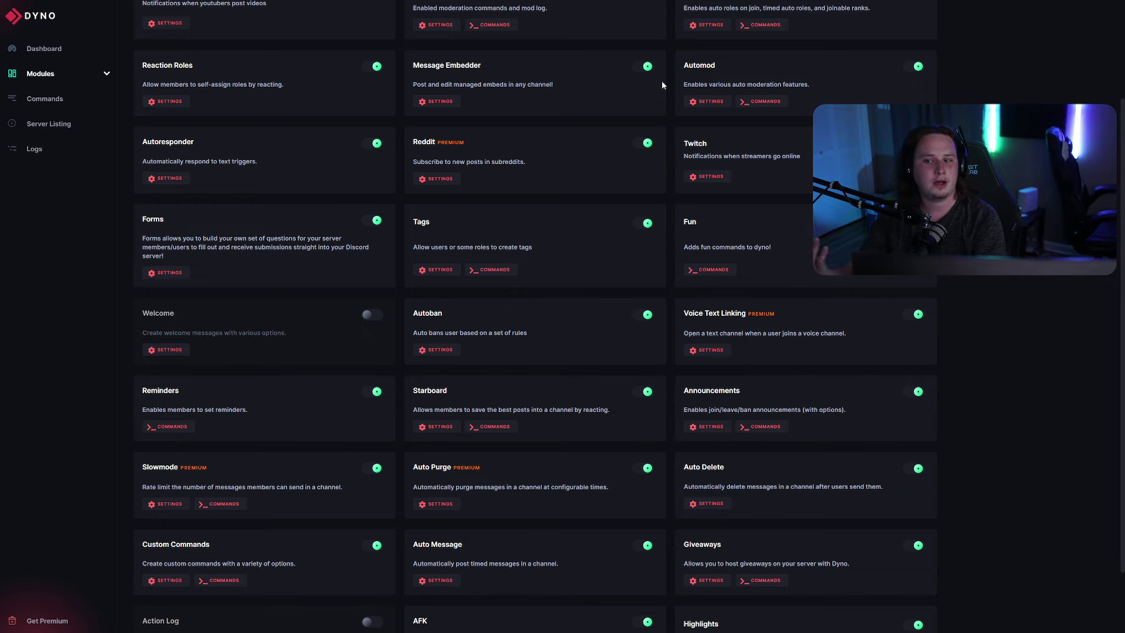
scroll(621, 71, "up", 3)
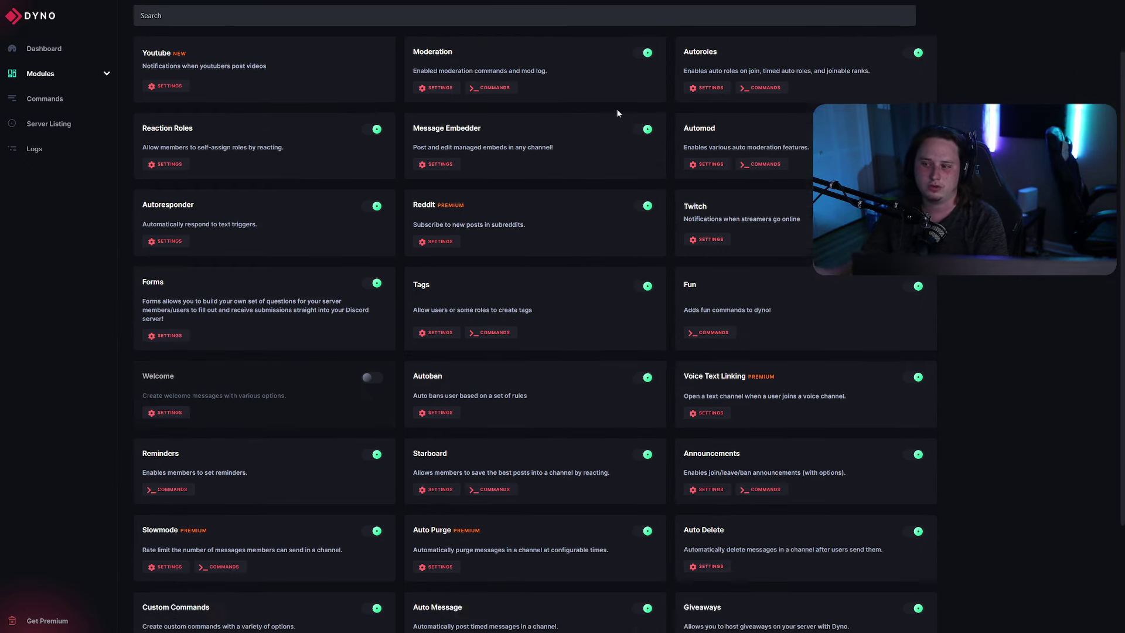